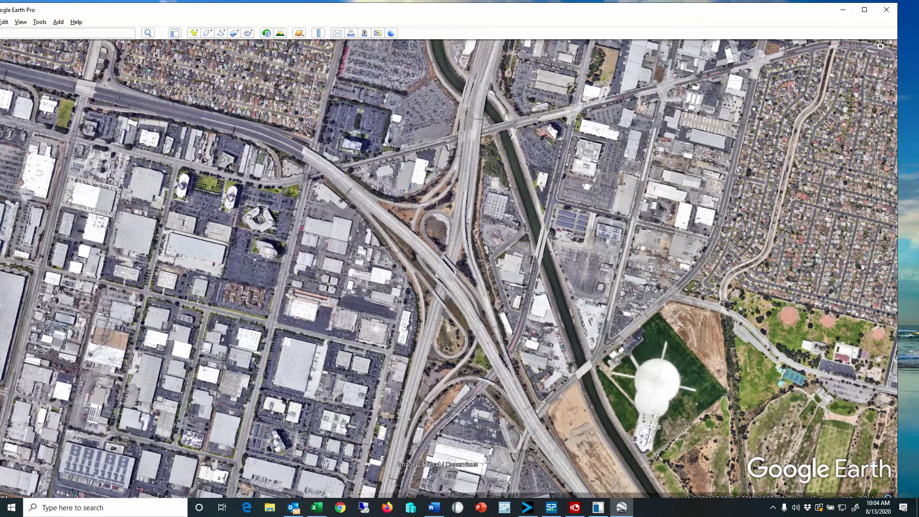
# Examine the industrial districts and the refinery tank farm in the satellite imagery.
pyautogui.click(281, 347)
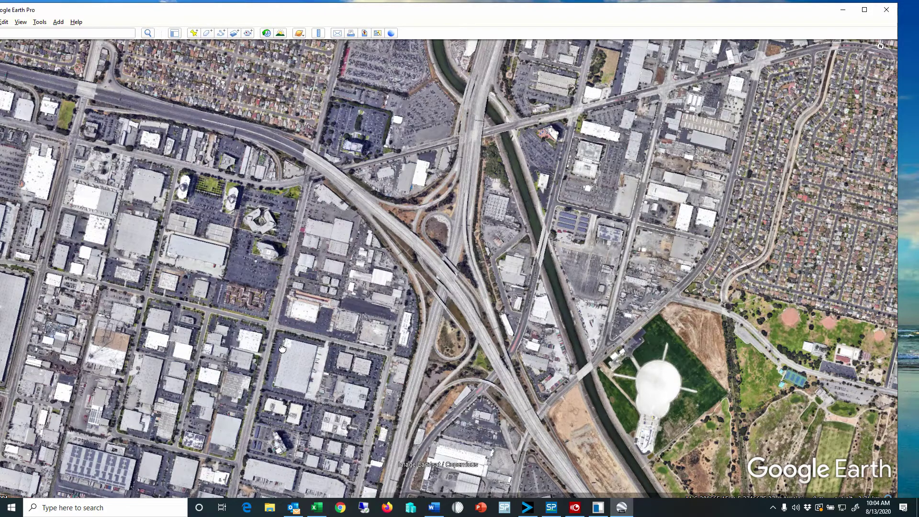
pyautogui.moveTo(282, 348); pyautogui.dragTo(538, 418)
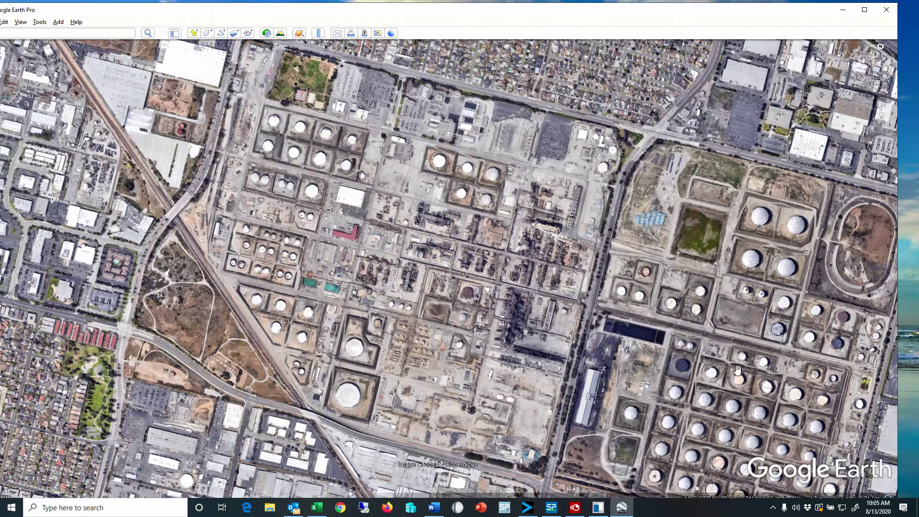
pyautogui.click(843, 9)
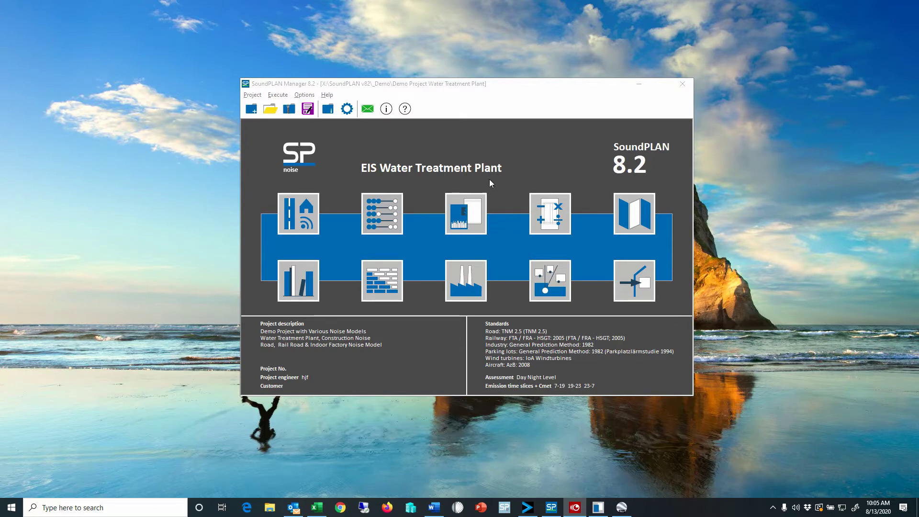
# Switch to SoundPLAN and open the situation 007 Water Treatment Model 1 in the Geo-Database.
pyautogui.click(298, 221)
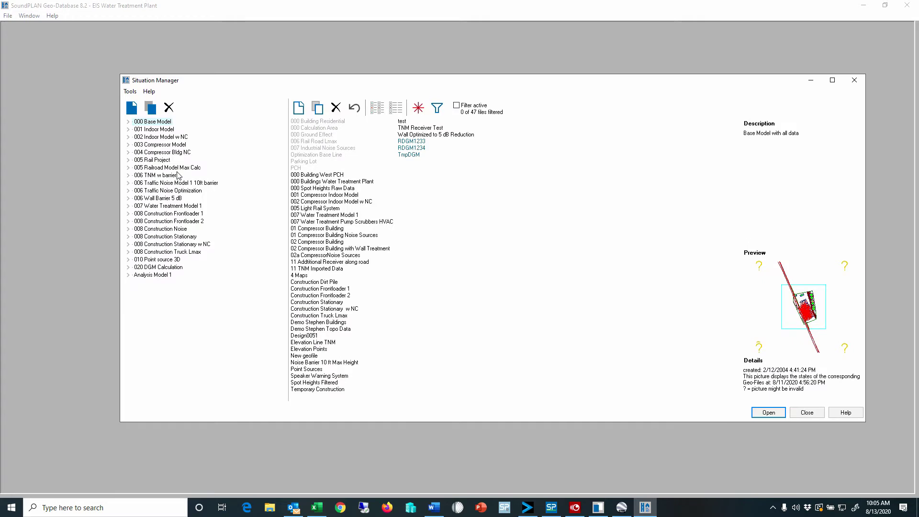
pyautogui.click(163, 206)
pyautogui.doubleClick(162, 206)
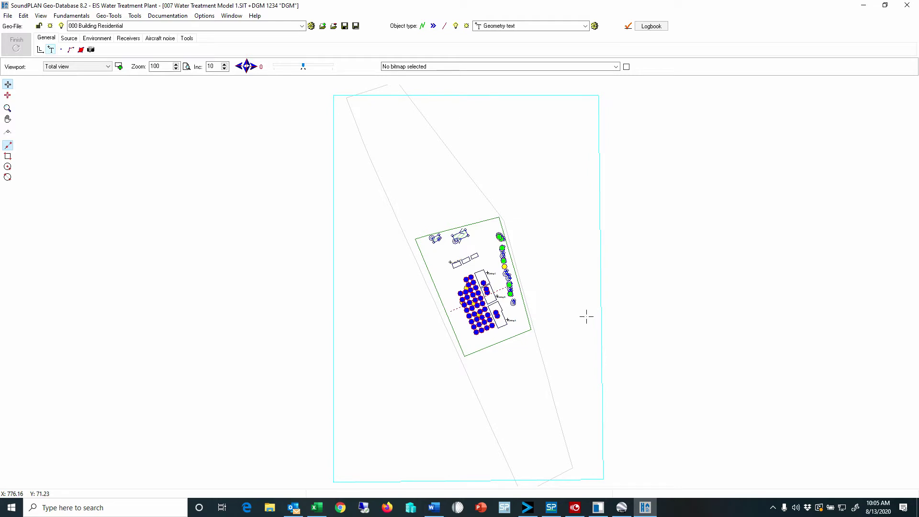
# Inspect the water treatment plant's buildings, sources and terrain up close in the 3D graphics view.
pyautogui.click(43, 16)
pyautogui.click(71, 138)
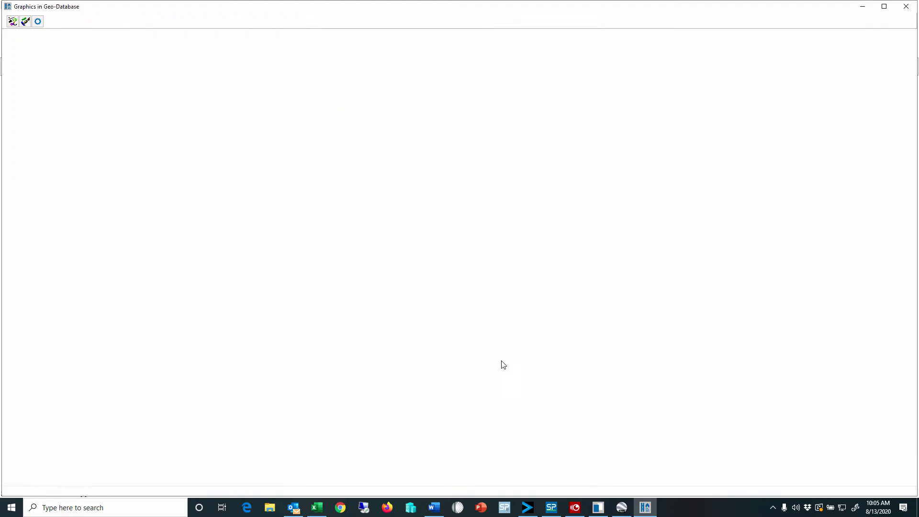
pyautogui.scroll(5, 479, 270)
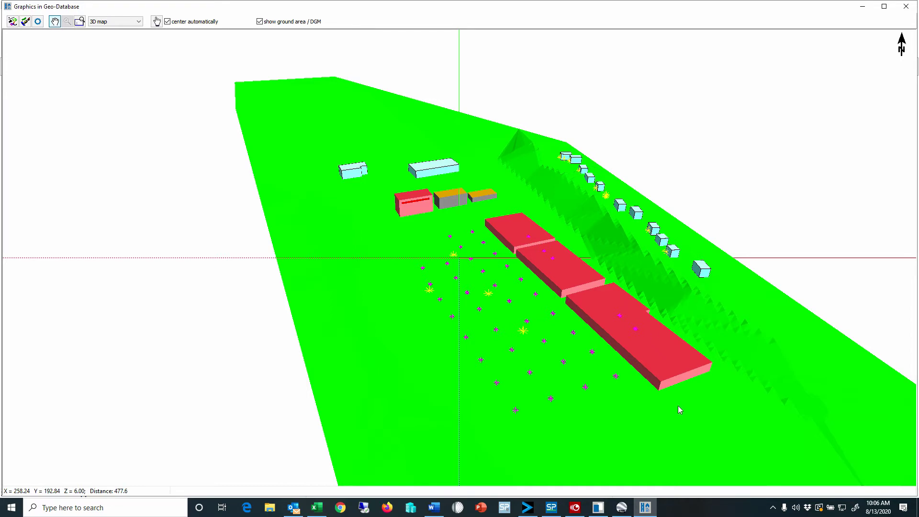
pyautogui.click(906, 6)
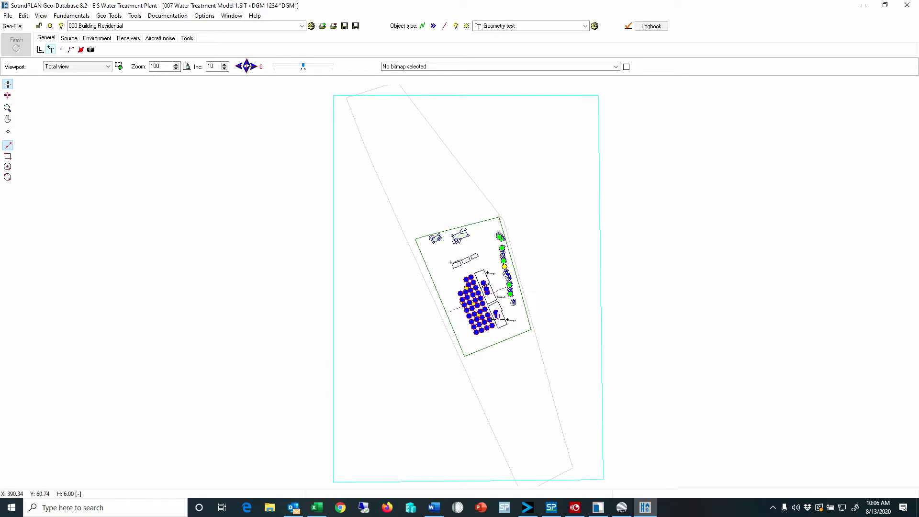
# Assign the point source Motor 35, at the northwest end of the motor field, to the source group "test group".
pyautogui.scroll(1, 476, 313)
pyautogui.scroll(2, 475, 312)
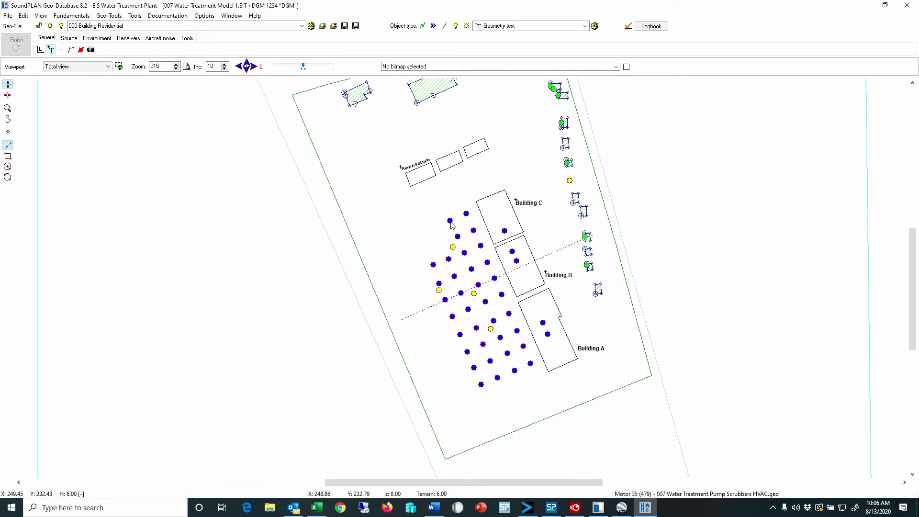
pyautogui.click(451, 222)
pyautogui.doubleClick(450, 223)
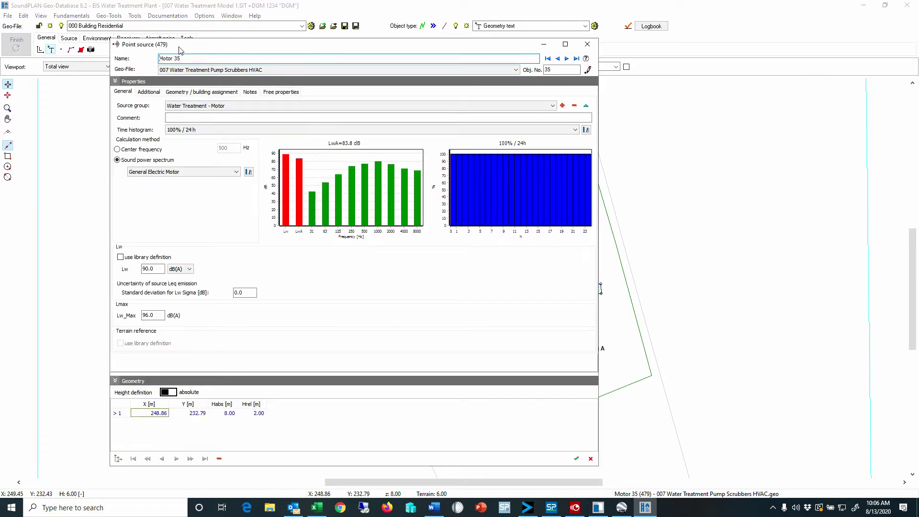
pyautogui.click(194, 107)
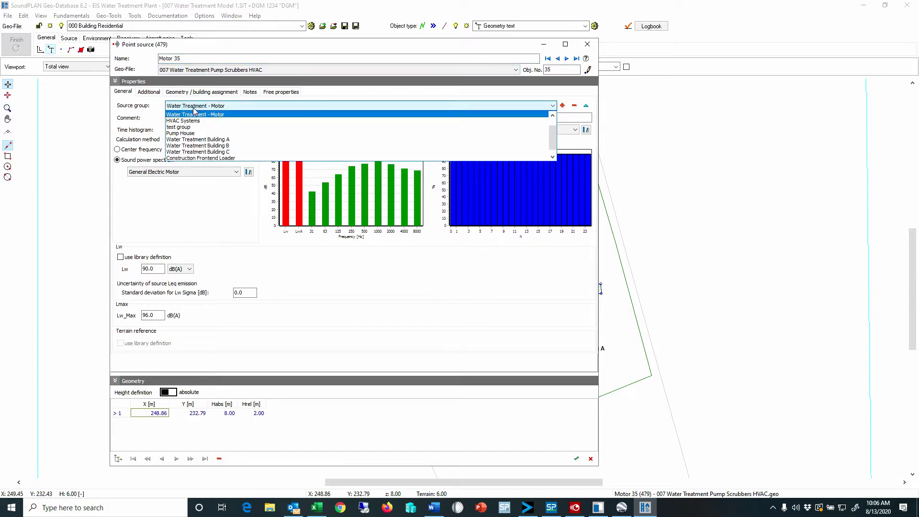
pyautogui.moveTo(553, 141)
pyautogui.mouseDown()
pyautogui.moveTo(551, 126)
pyautogui.moveTo(551, 145)
pyautogui.moveTo(550, 135)
pyautogui.mouseUp()
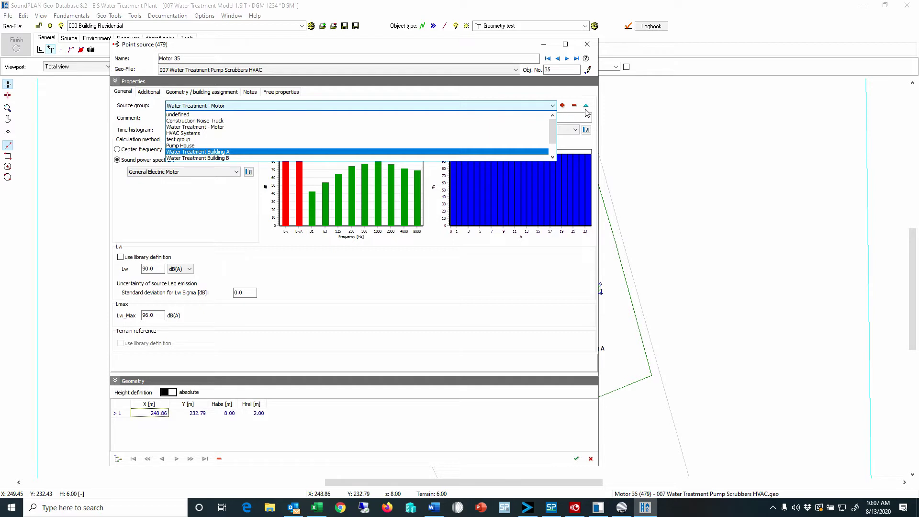
pyautogui.click(225, 139)
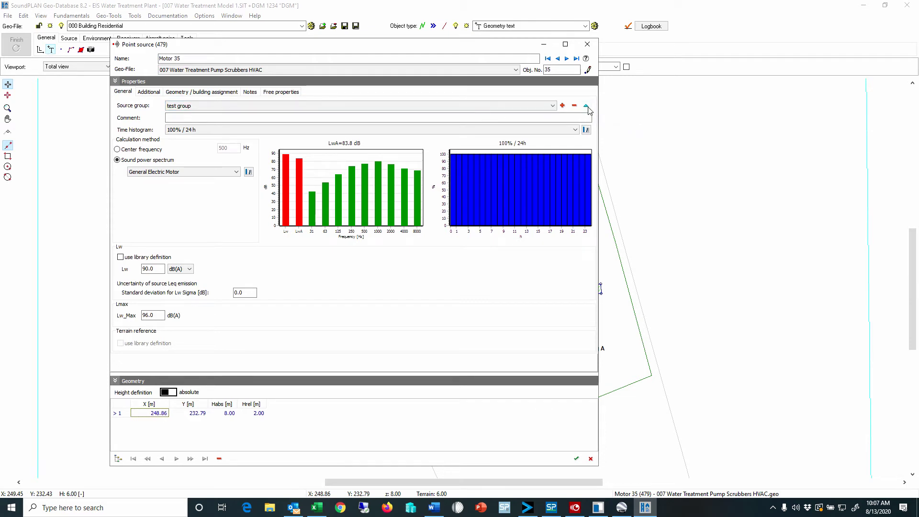
# Rename the motor's source group to "Water Treatment test source" and accept the point source's properties.
pyautogui.click(587, 106)
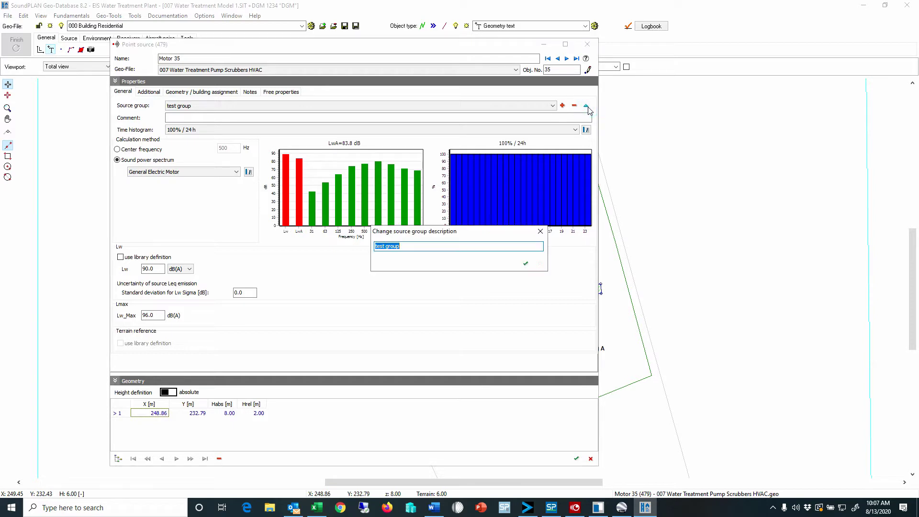
pyautogui.click(376, 246)
pyautogui.write('Water Treatment')
pyautogui.click(526, 263)
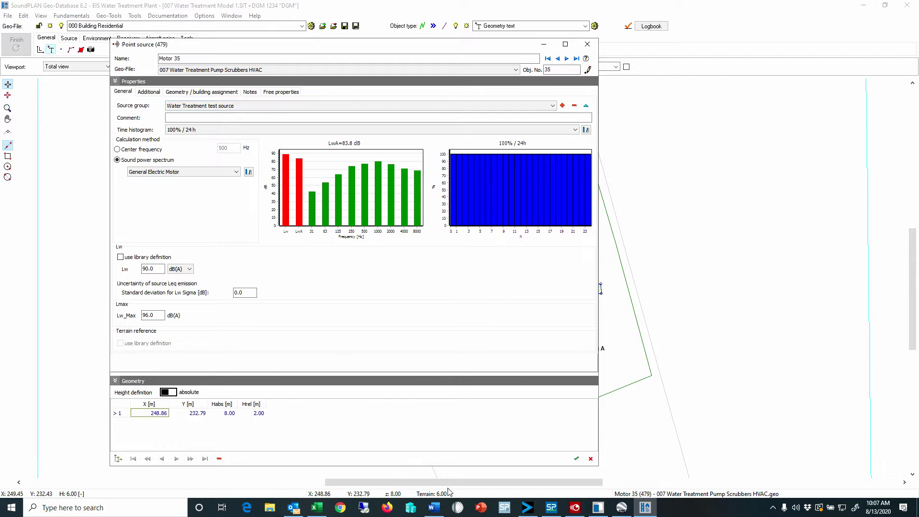
pyautogui.click(576, 458)
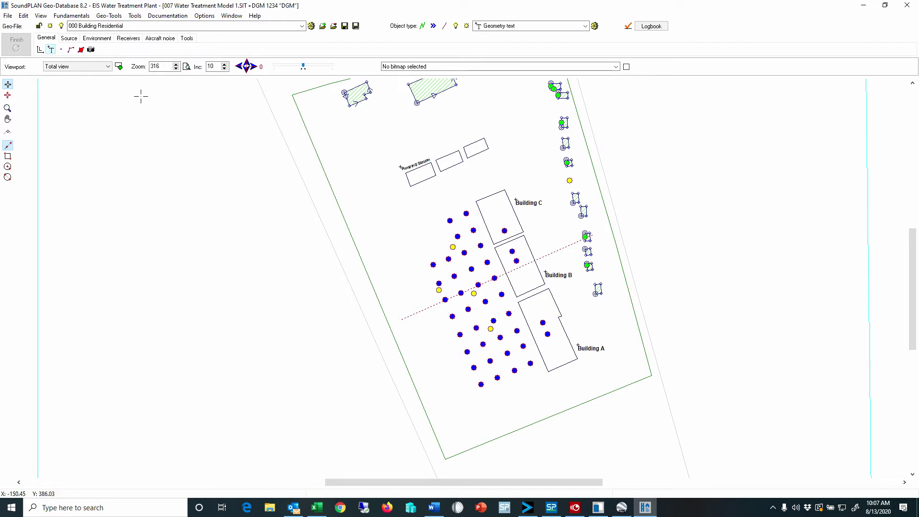
# Open the Property Explorer for the industrial sources with point source as the object type.
pyautogui.click(69, 38)
pyautogui.click(40, 50)
pyautogui.click(23, 16)
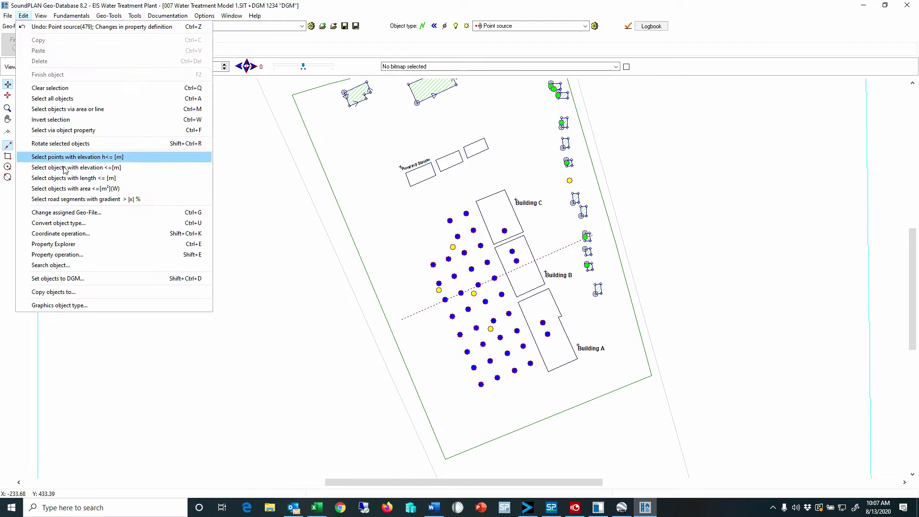
pyautogui.click(79, 246)
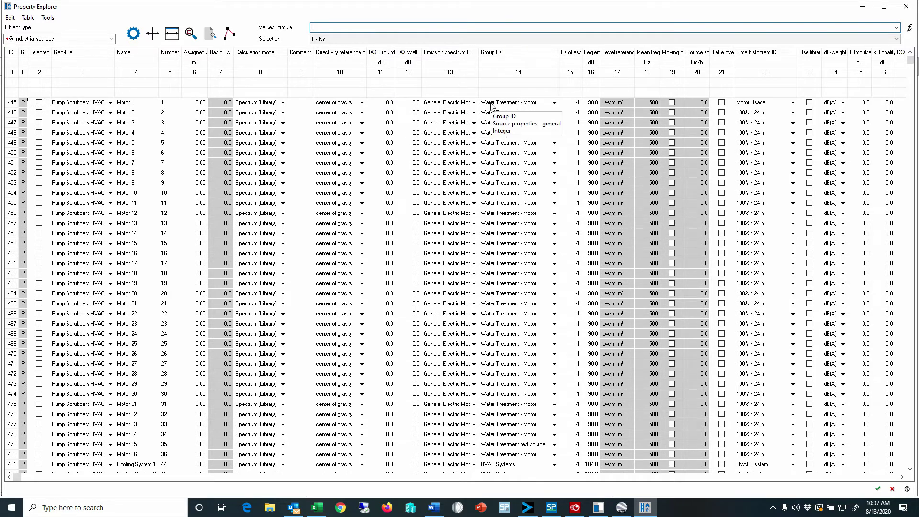
# Review the Group ID assignments of the motors and cooling systems in the property table.
pyautogui.click(496, 102)
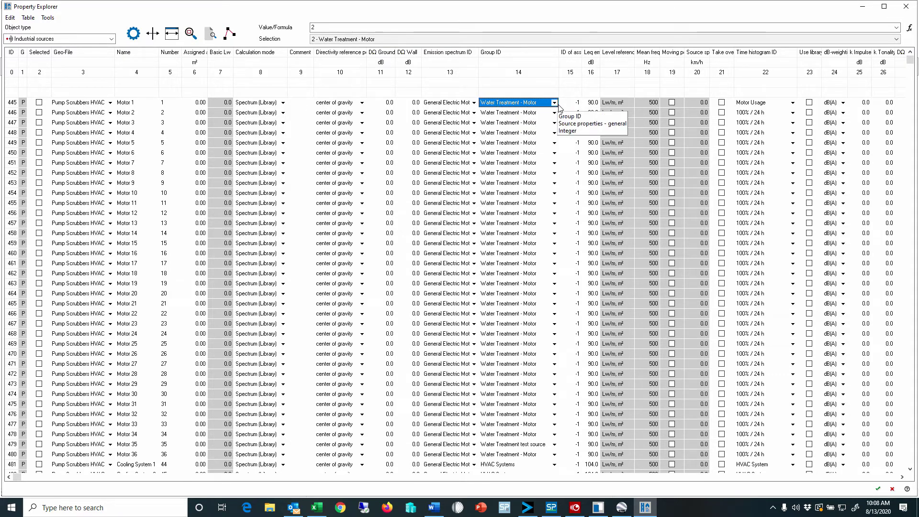
pyautogui.moveTo(554, 114); pyautogui.dragTo(532, 365)
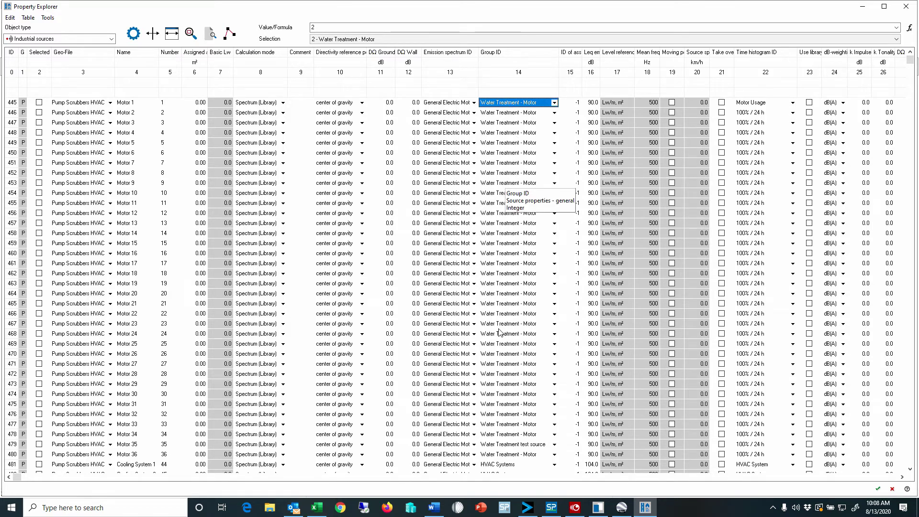
pyautogui.press('Down')
pyautogui.press('Down')
pyautogui.press('Down')
pyautogui.press('Down')
pyautogui.press('Down')
pyautogui.press('Down')
pyautogui.press('Down')
pyautogui.press('Down')
pyautogui.press('Down')
pyautogui.press('Down')
pyautogui.press('Down')
pyautogui.press('Down')
pyautogui.press('Down')
pyautogui.press('Down')
pyautogui.press('Down')
pyautogui.press('Down')
pyautogui.press('Down')
pyautogui.press('Down')
pyautogui.press('Down')
pyautogui.press('Down')
pyautogui.press('Down')
pyautogui.press('Down')
pyautogui.press('Down')
pyautogui.press('Down')
pyautogui.press('Down')
pyautogui.press('Down')
pyautogui.press('Down')
pyautogui.press('Down')
pyautogui.press('Down')
pyautogui.press('Down')
pyautogui.press('Down')
pyautogui.press('Down')
pyautogui.press('Down')
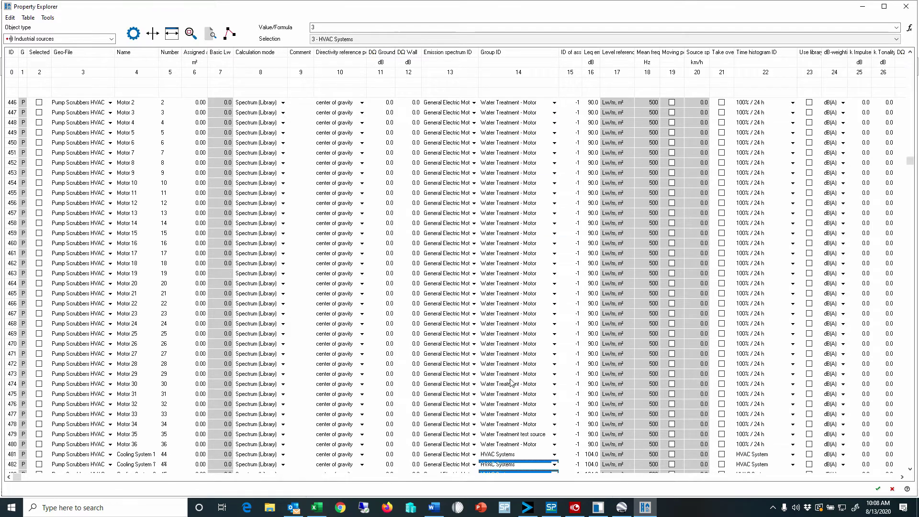
pyautogui.click(501, 433)
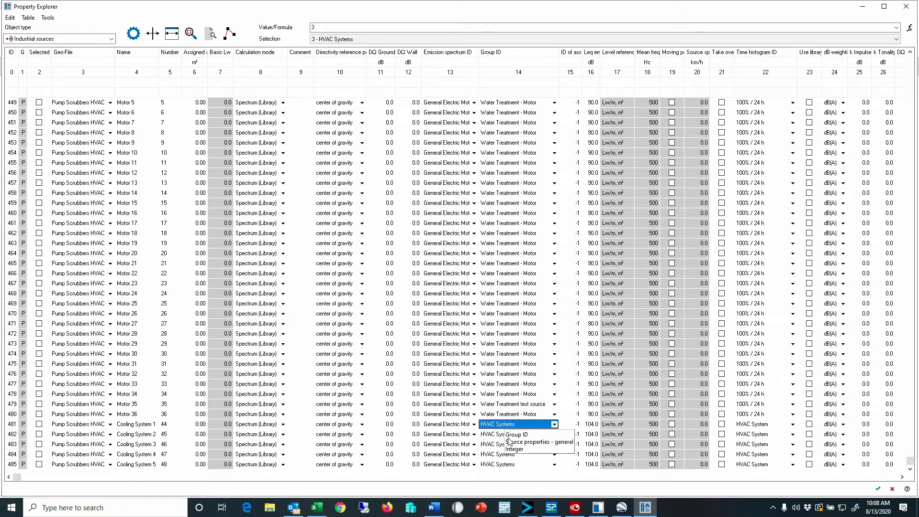
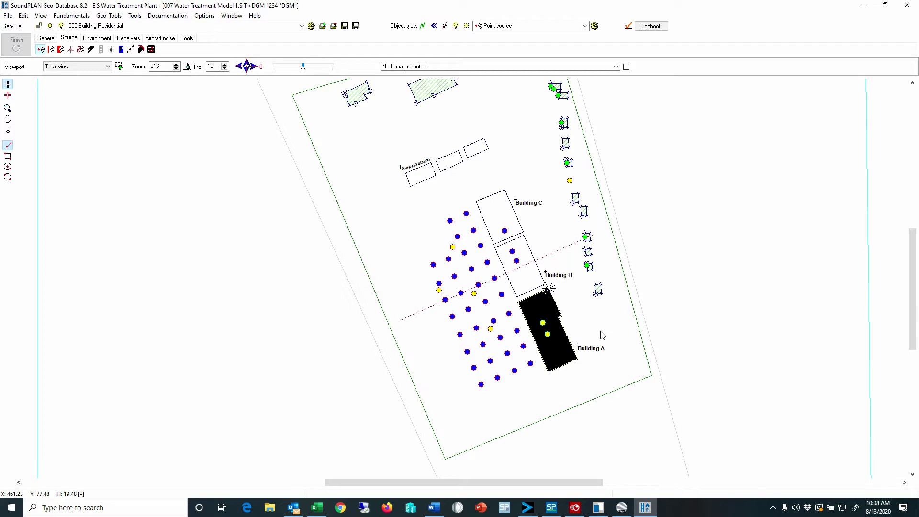
# Open Building A's industrial building editor and inspect the East 1 Wall's outdoor area source properties.
pyautogui.doubleClick(562, 312)
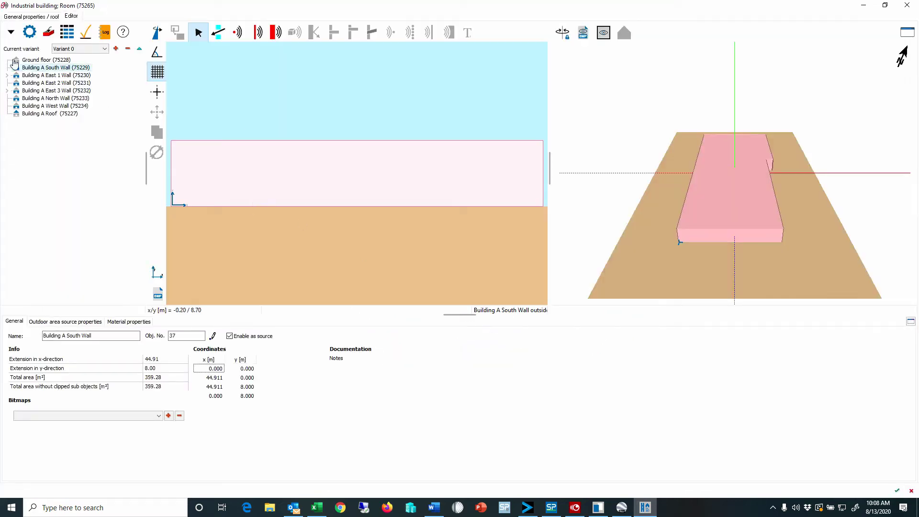
pyautogui.moveTo(723, 281); pyautogui.dragTo(708, 267)
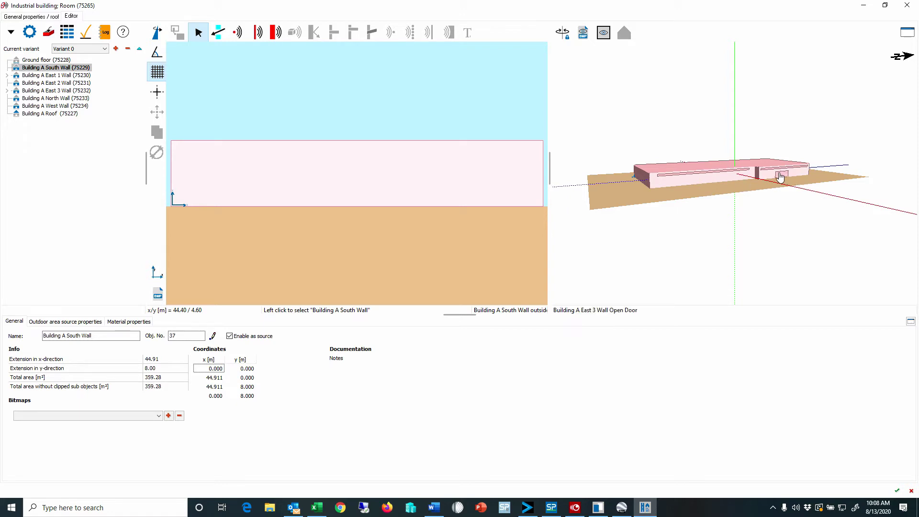
pyautogui.doubleClick(30, 84)
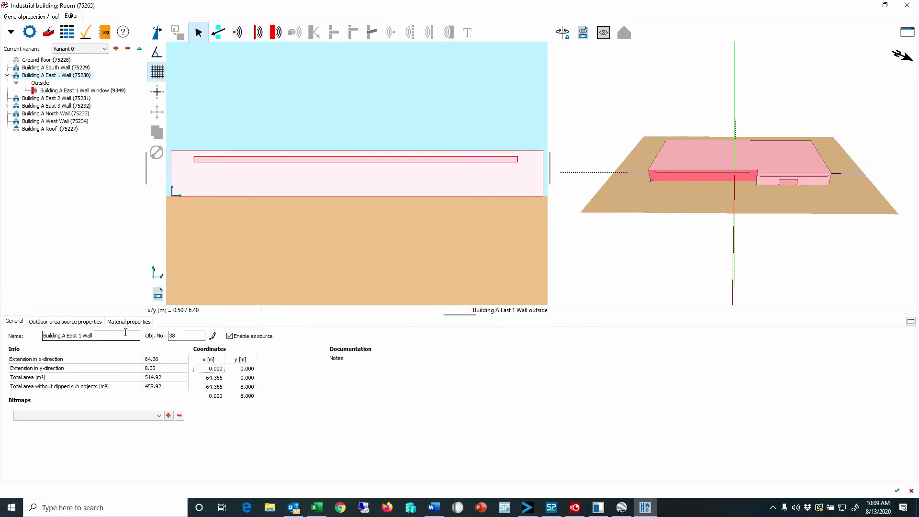
pyautogui.click(50, 323)
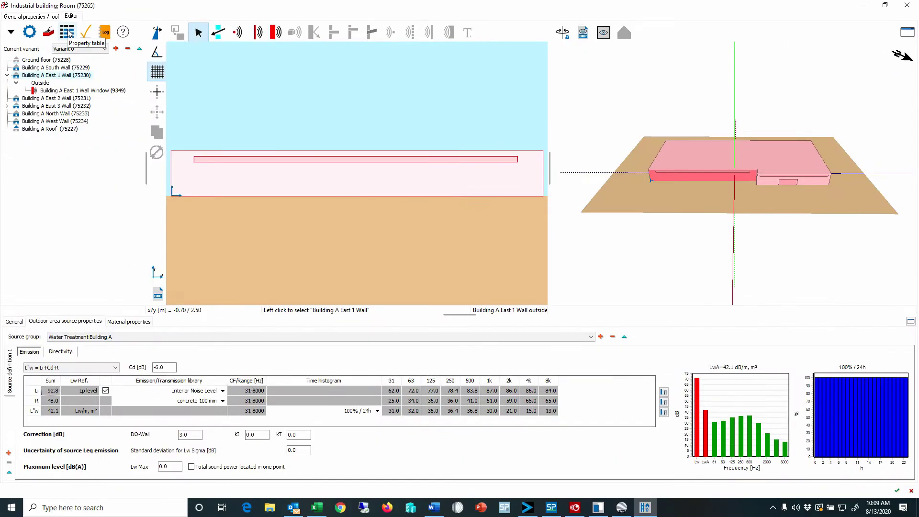
# Check the source groups of Building A's outdoor sources with entry type "Lw = Li+Cd-R" in the property table.
pyautogui.click(120, 67)
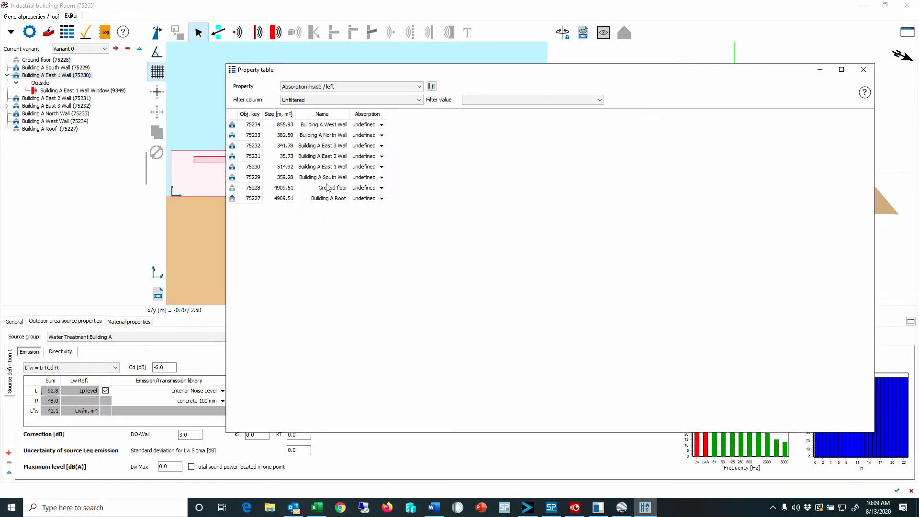
pyautogui.click(305, 88)
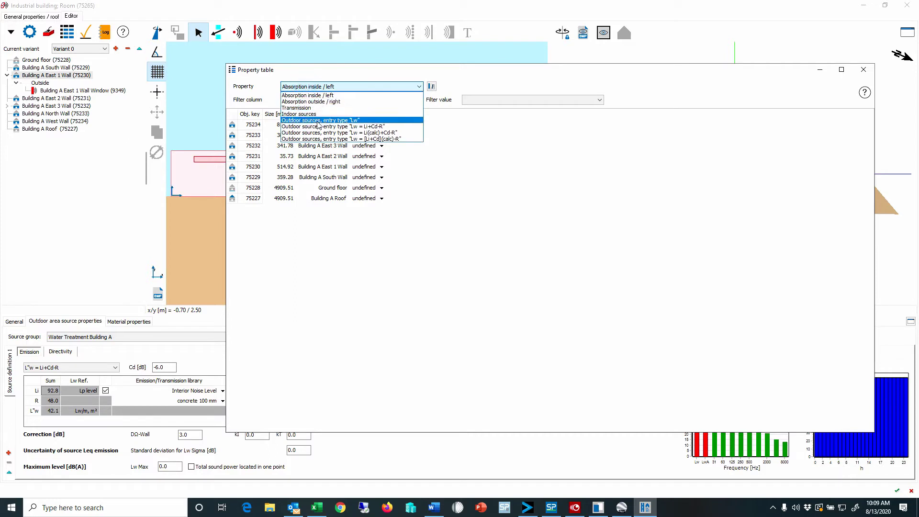
pyautogui.click(320, 127)
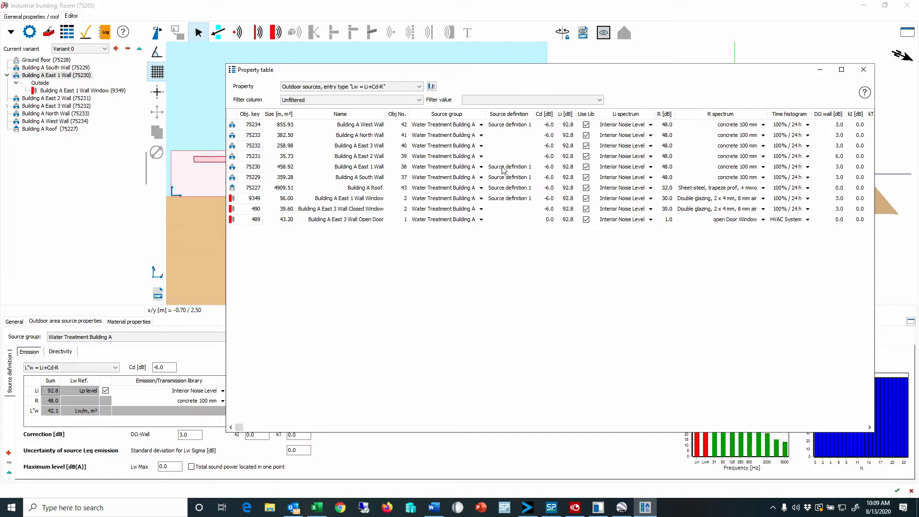
pyautogui.click(457, 126)
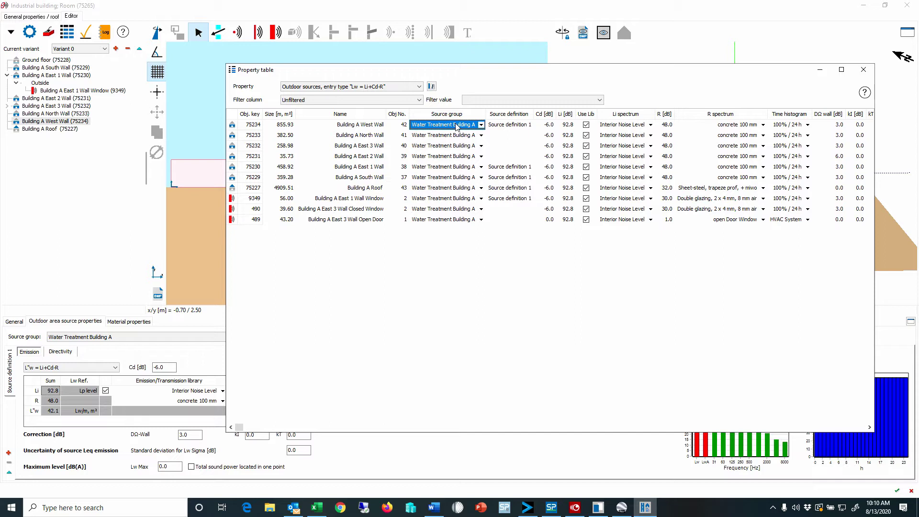
pyautogui.click(865, 71)
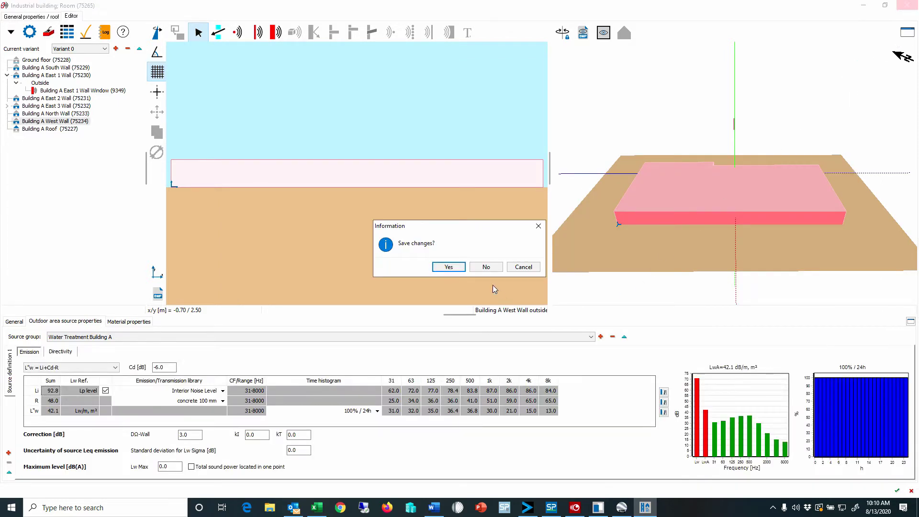
# Save Building A's changes, then close the Geo-Database with its changes saved.
pyautogui.click(450, 267)
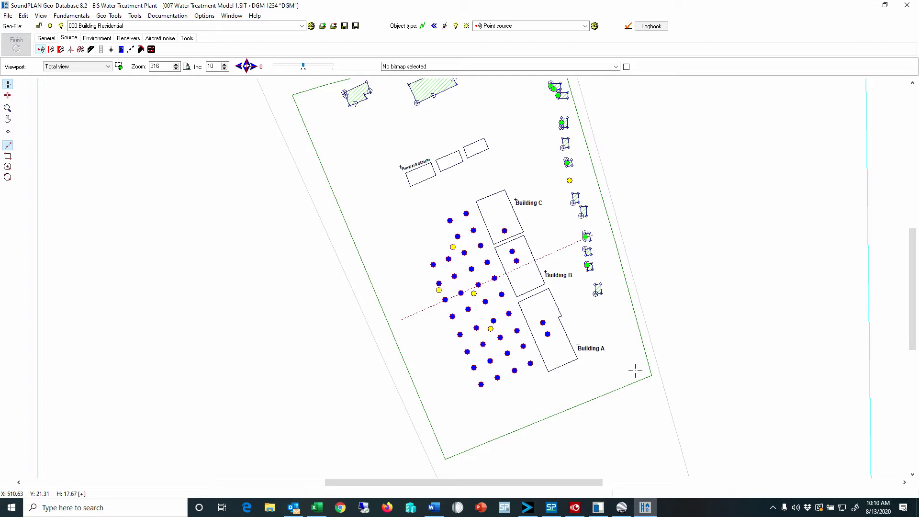
pyautogui.click(907, 5)
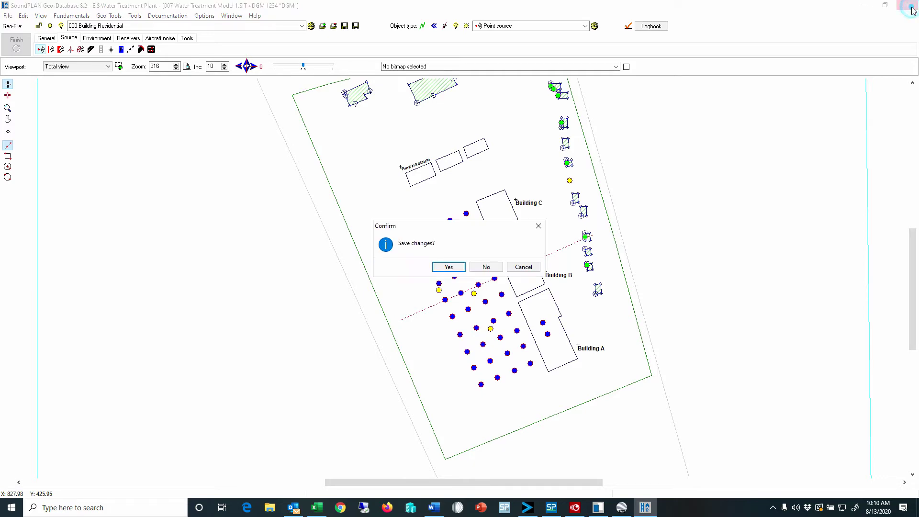
pyautogui.click(448, 266)
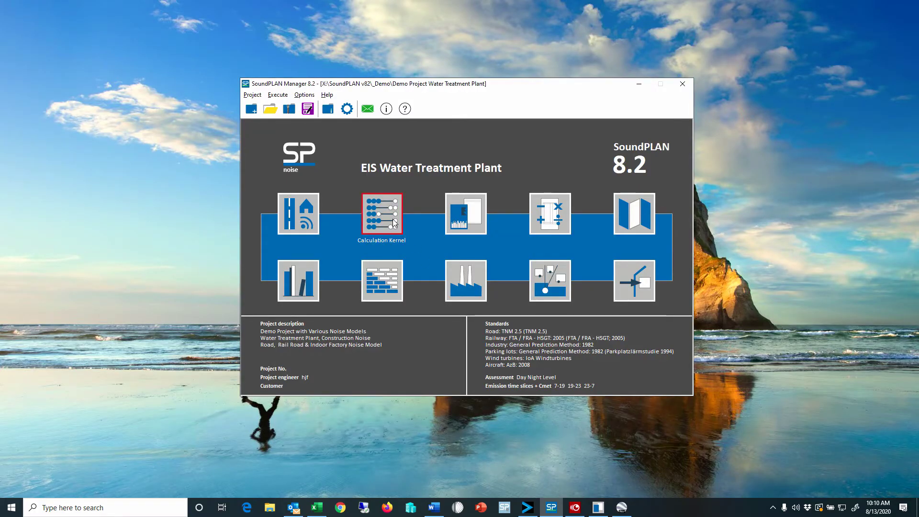
# Open the Calculation Kernel and inspect the single-point result table options of the "Water Treatment Plant - Receiver Calculation" run.
pyautogui.click(394, 222)
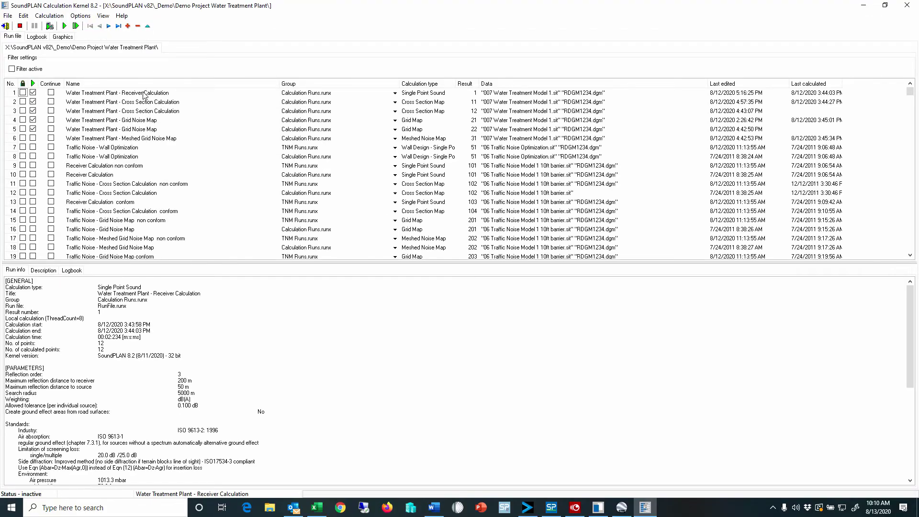
pyautogui.click(143, 93)
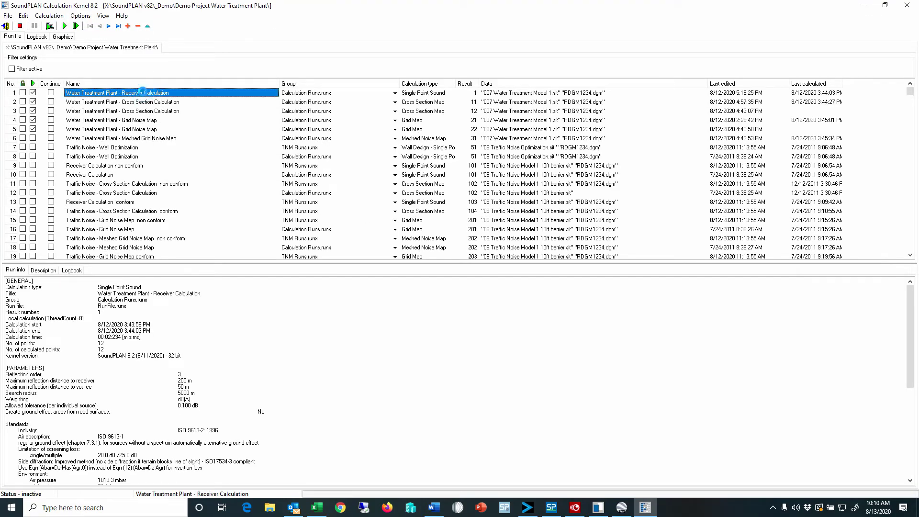
pyautogui.doubleClick(143, 92)
pyautogui.moveTo(481, 80); pyautogui.dragTo(386, 78)
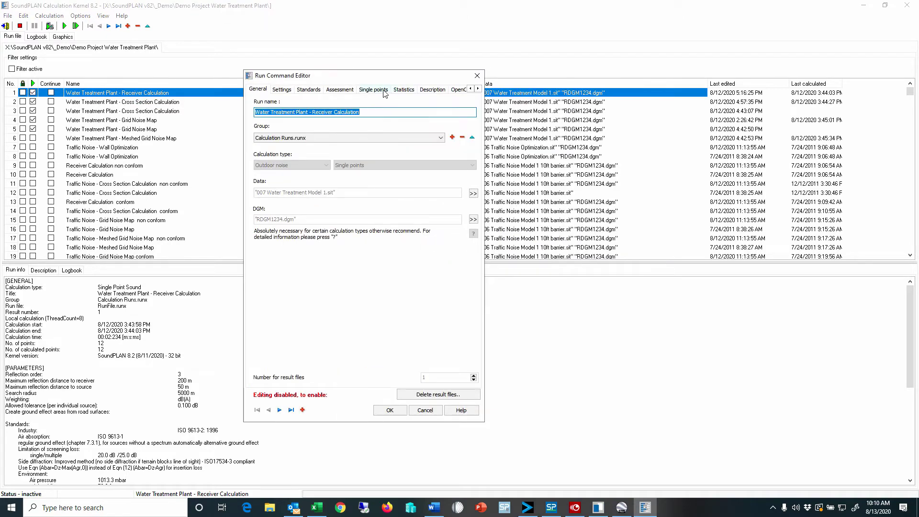
pyautogui.click(384, 92)
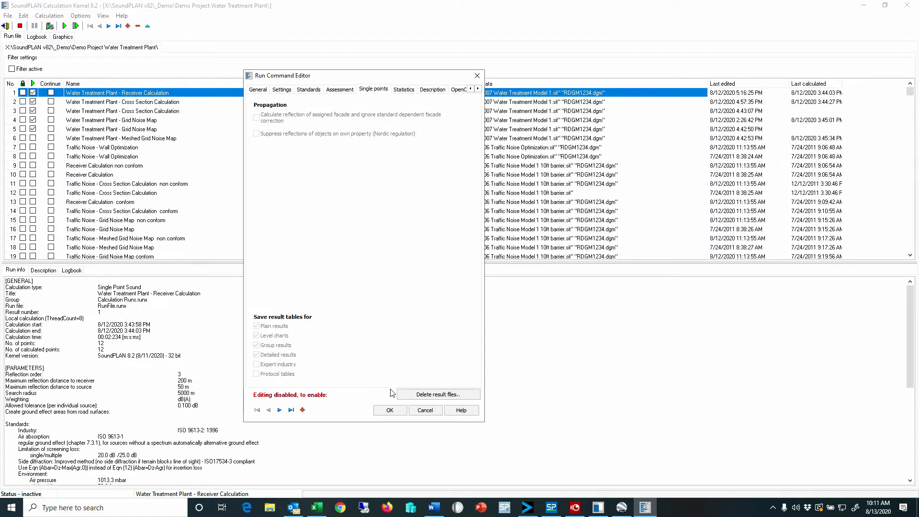
# Move on to the second Water Treatment Plant cross section run and check which source groups its group results save.
pyautogui.click(280, 410)
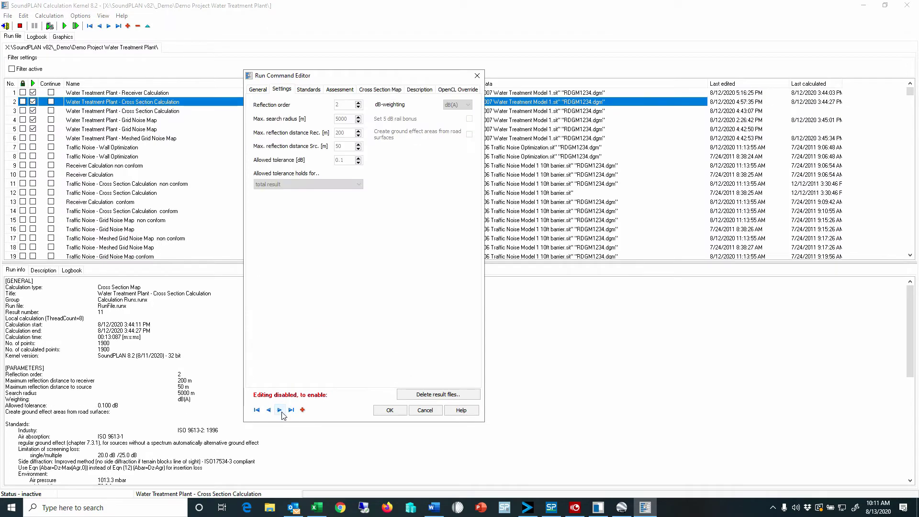
pyautogui.click(279, 411)
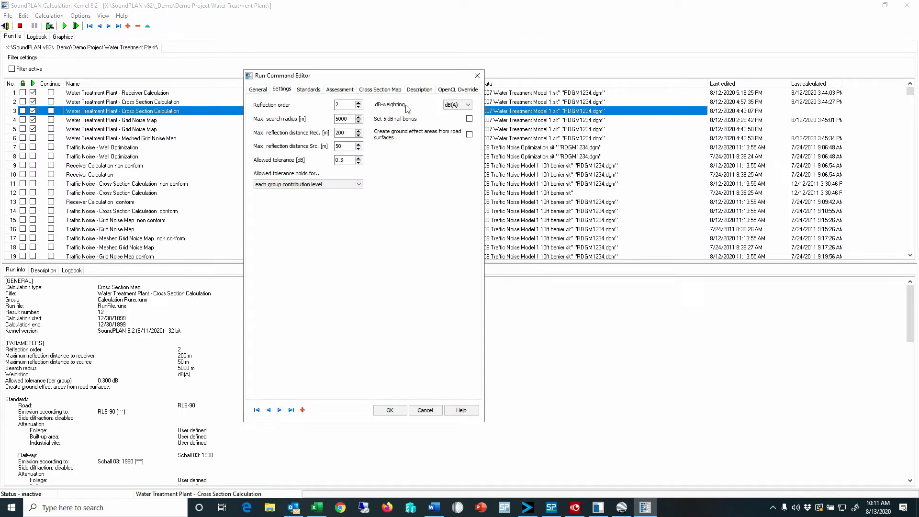
pyautogui.click(386, 91)
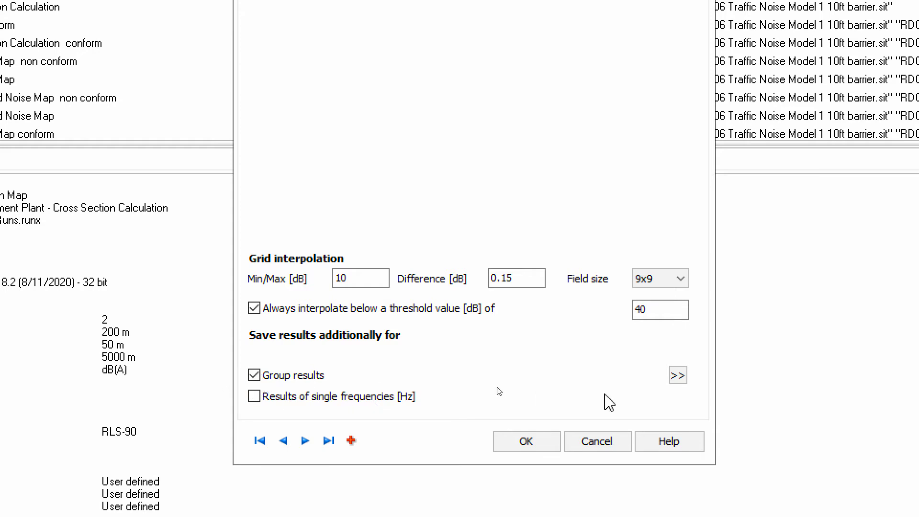
pyautogui.click(643, 375)
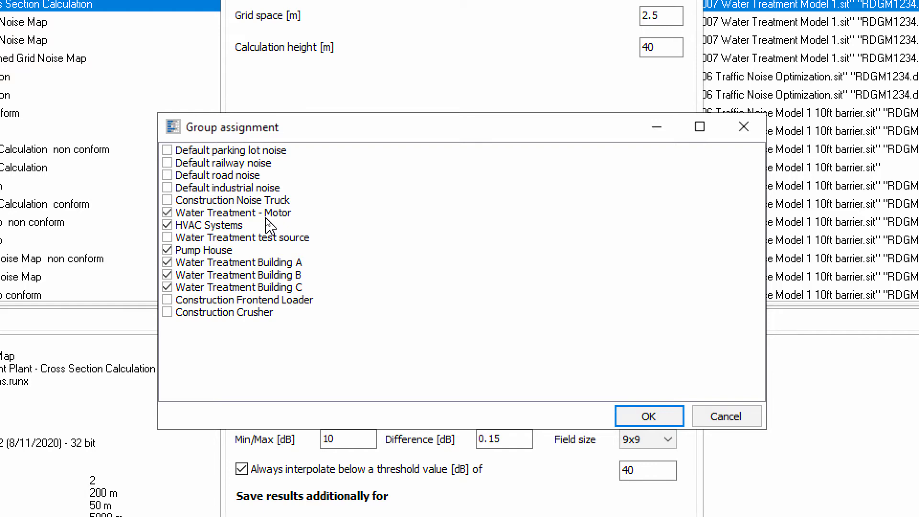
pyautogui.click(650, 416)
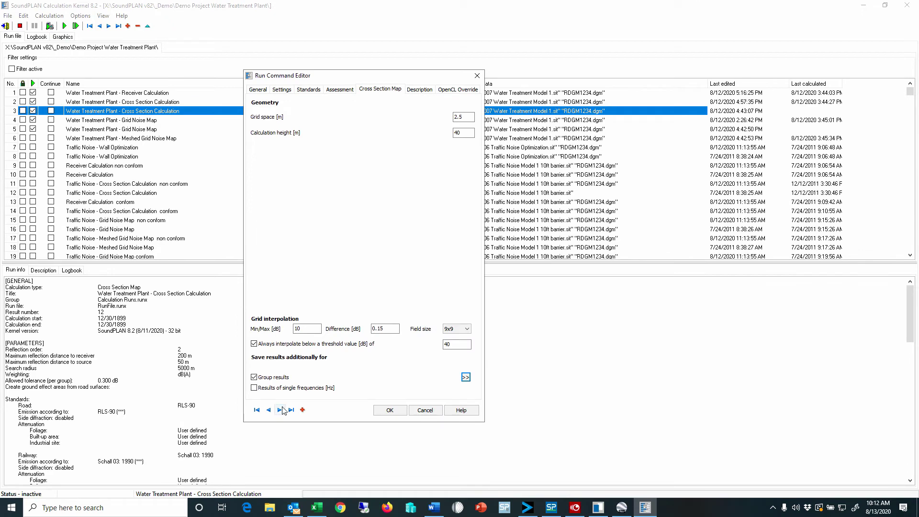
# Check the group results assignment of the second Water Treatment Plant grid noise map run, then leave the Calculation Kernel.
pyautogui.click(281, 410)
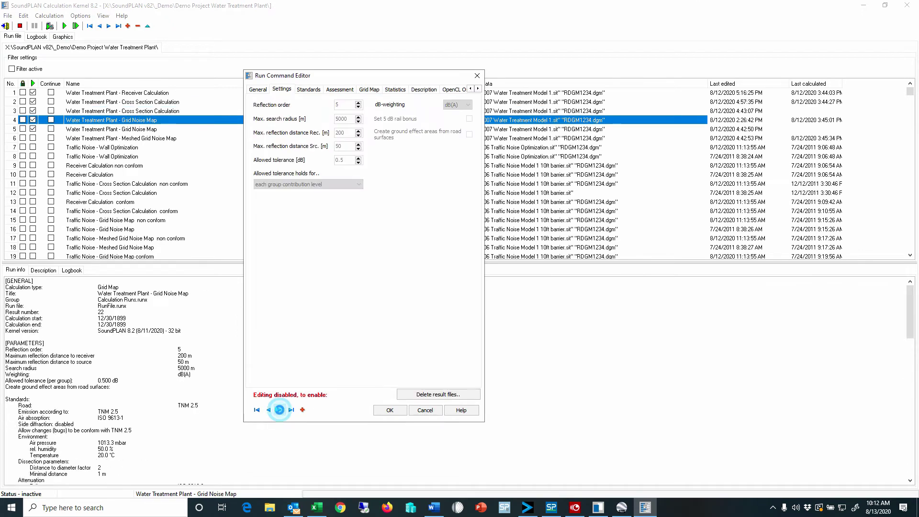
pyautogui.click(280, 410)
pyautogui.click(368, 89)
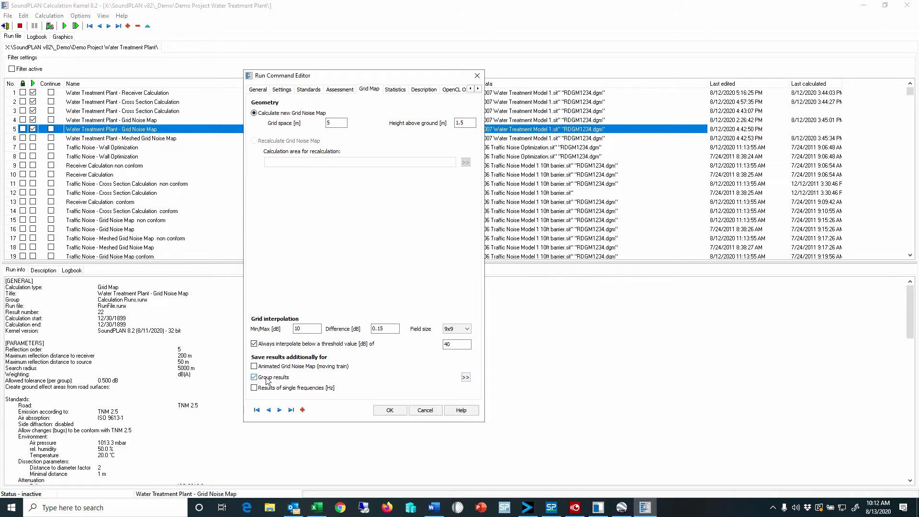
pyautogui.click(464, 378)
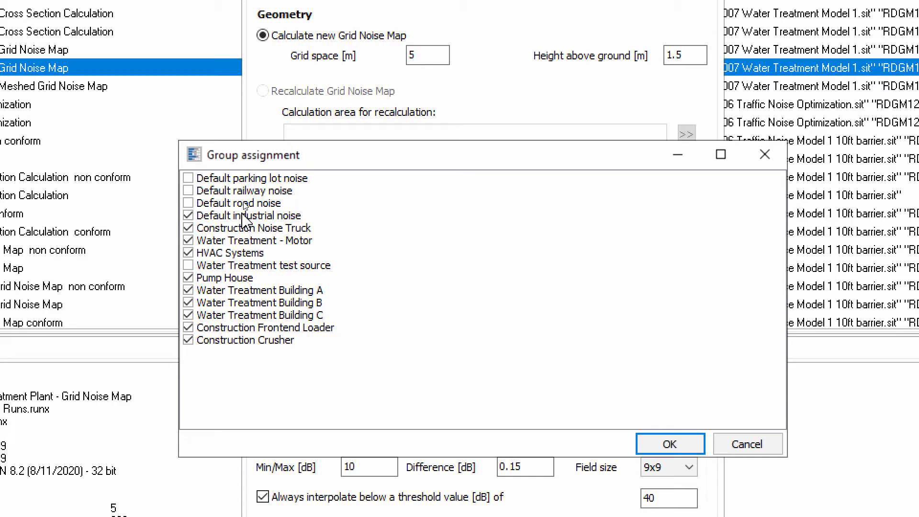
pyautogui.click(688, 449)
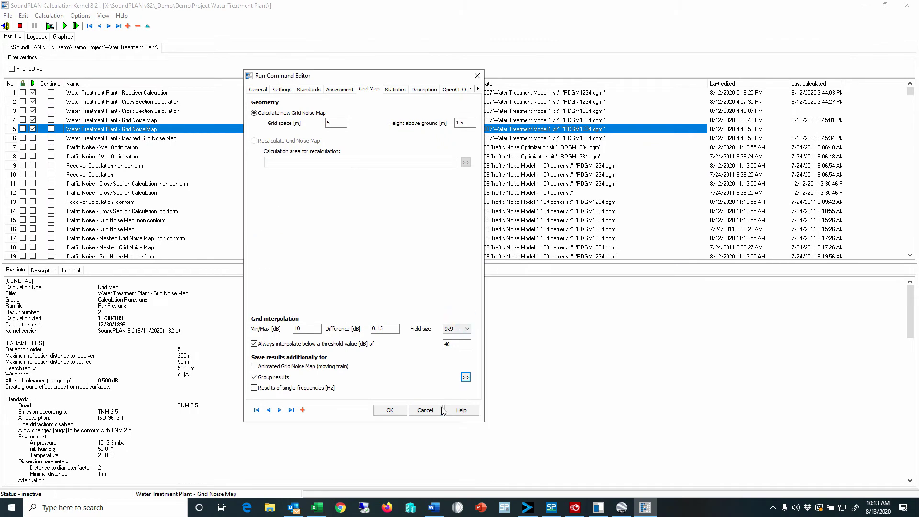
pyautogui.click(440, 409)
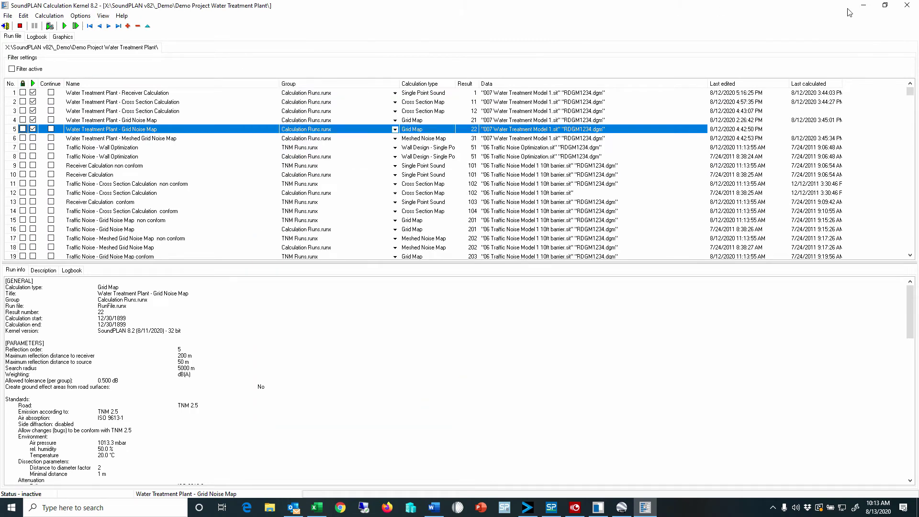
pyautogui.click(907, 6)
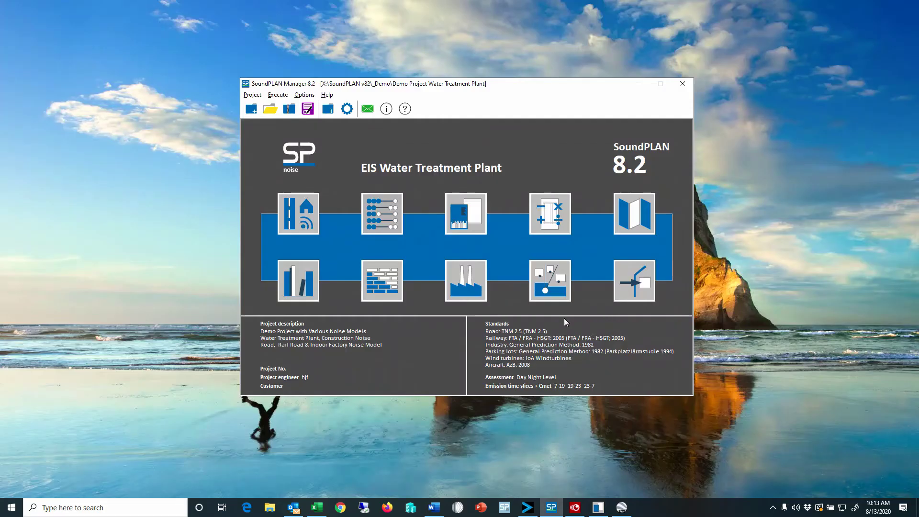
# Open the receiver calculation in Result Tables, maximize it, and display the detailed group contributions for its receivers.
pyautogui.click(456, 215)
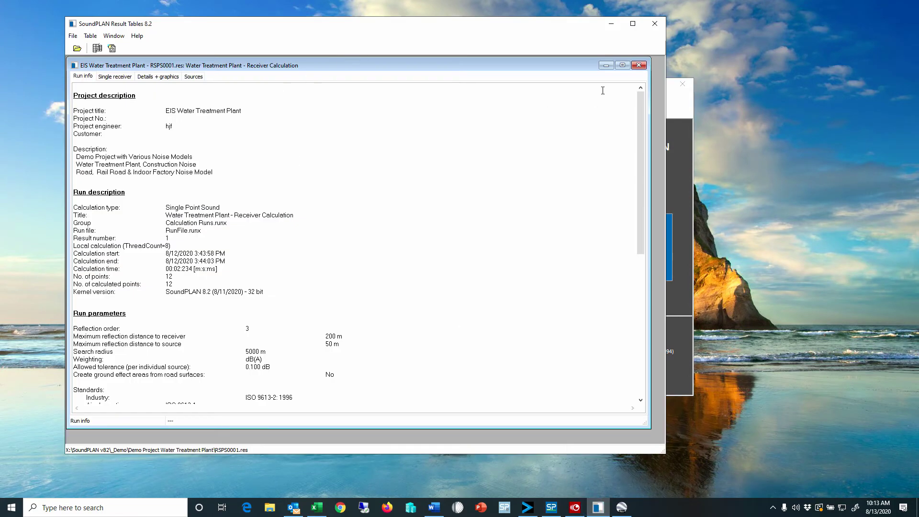
pyautogui.click(633, 23)
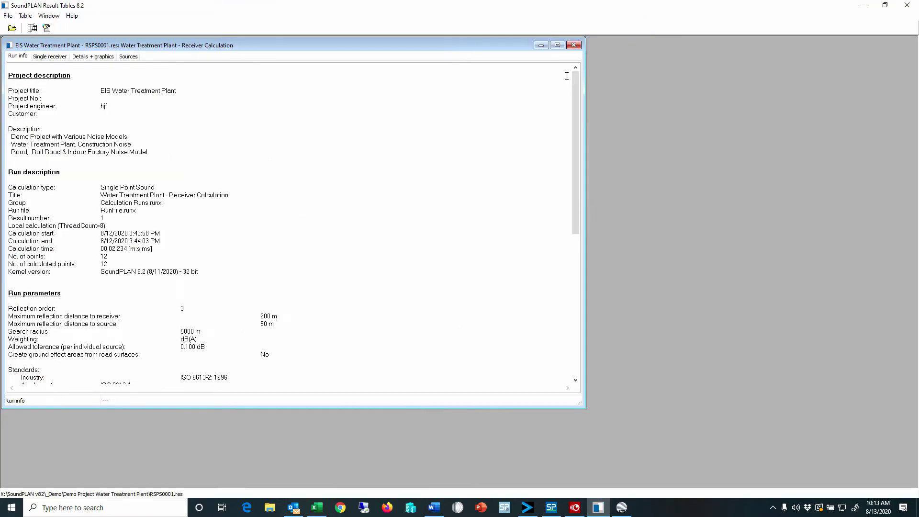
pyautogui.click(557, 45)
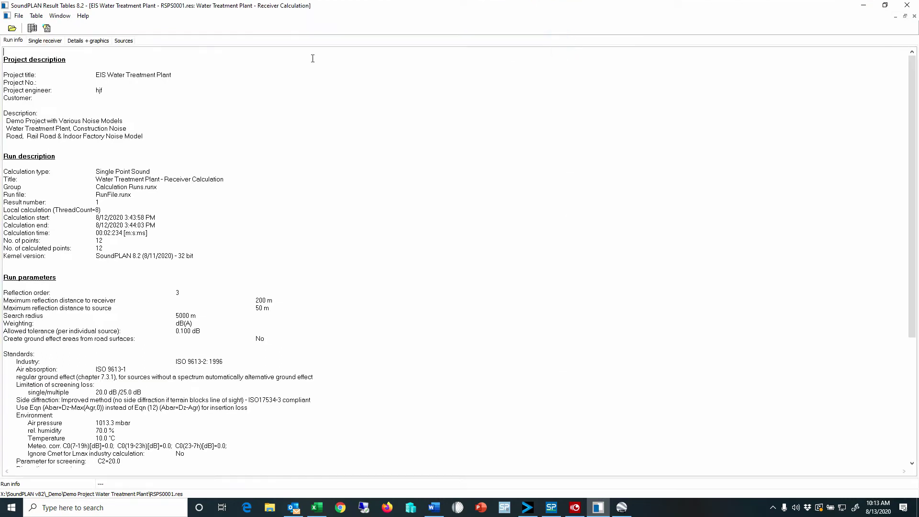
pyautogui.click(84, 43)
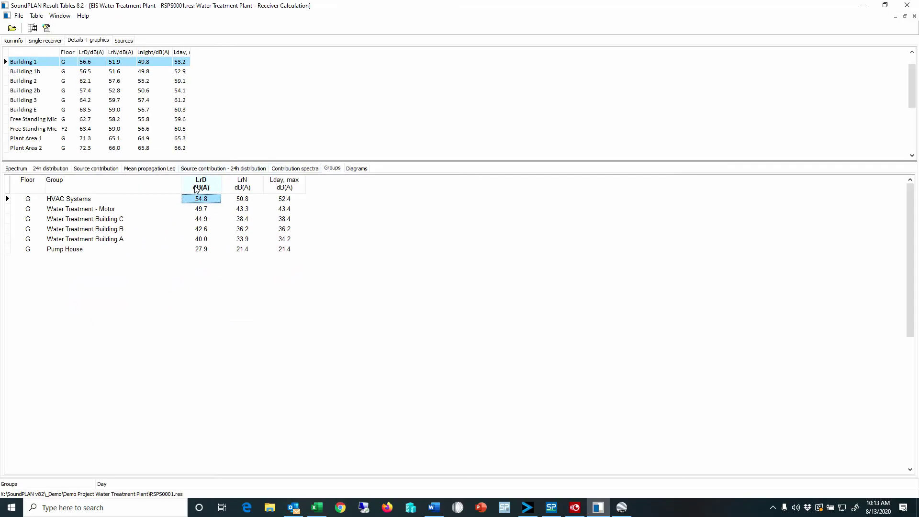
# Inspect the group table's sort order, compare group contributions down to the F2 free-standing receiver, and close Result Tables.
pyautogui.rightClick(134, 197)
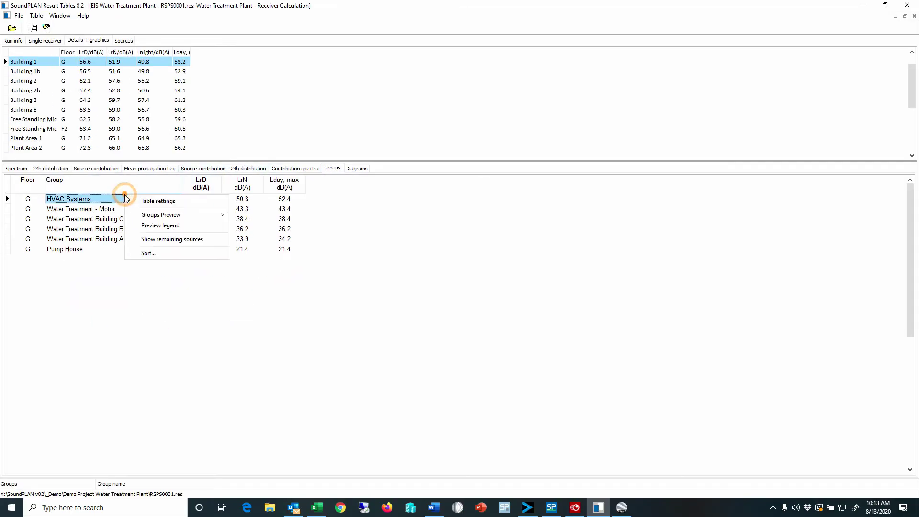
pyautogui.click(152, 252)
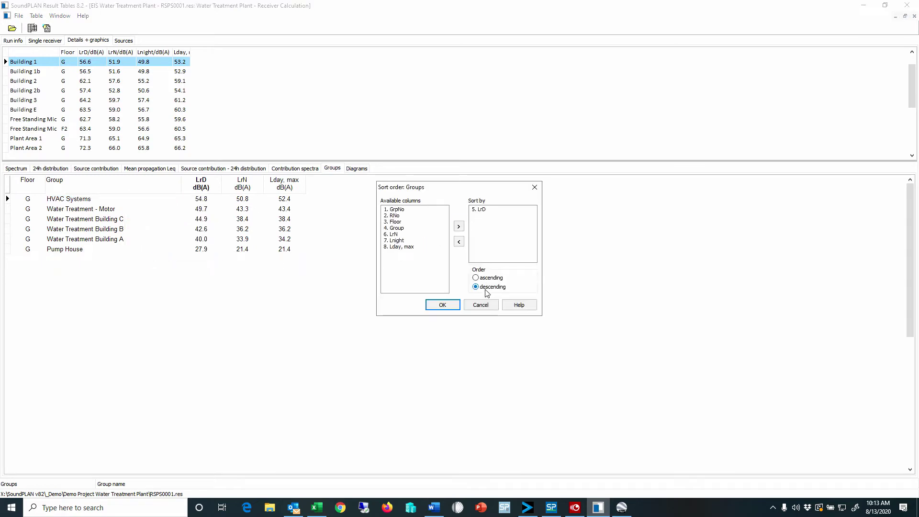
pyautogui.click(481, 305)
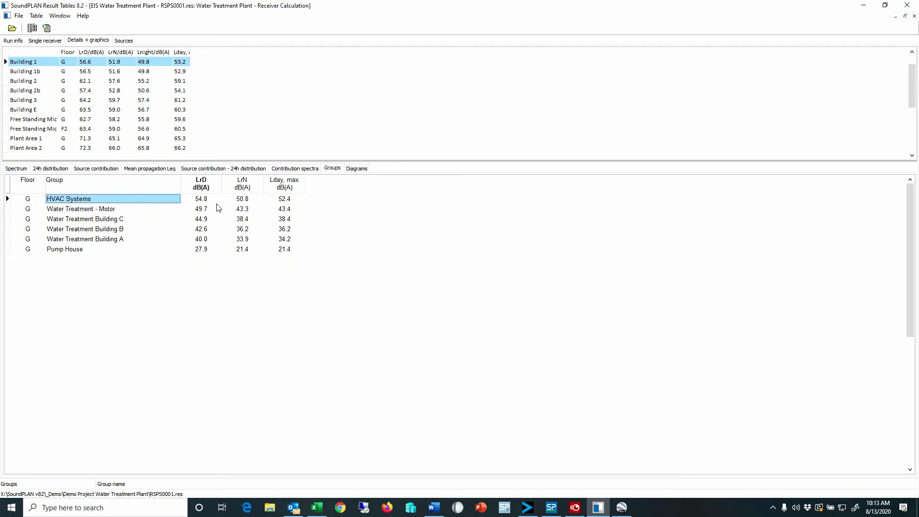
pyautogui.moveTo(90, 73); pyautogui.dragTo(40, 126)
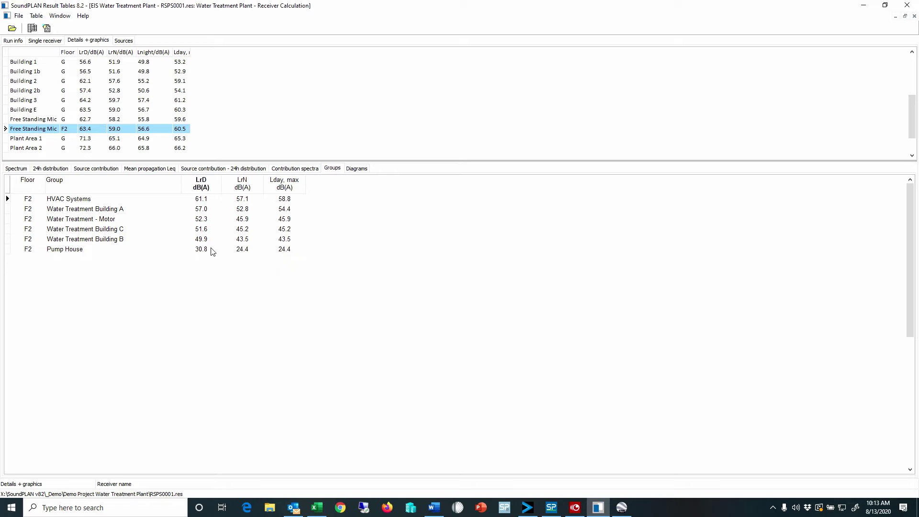
pyautogui.click(908, 4)
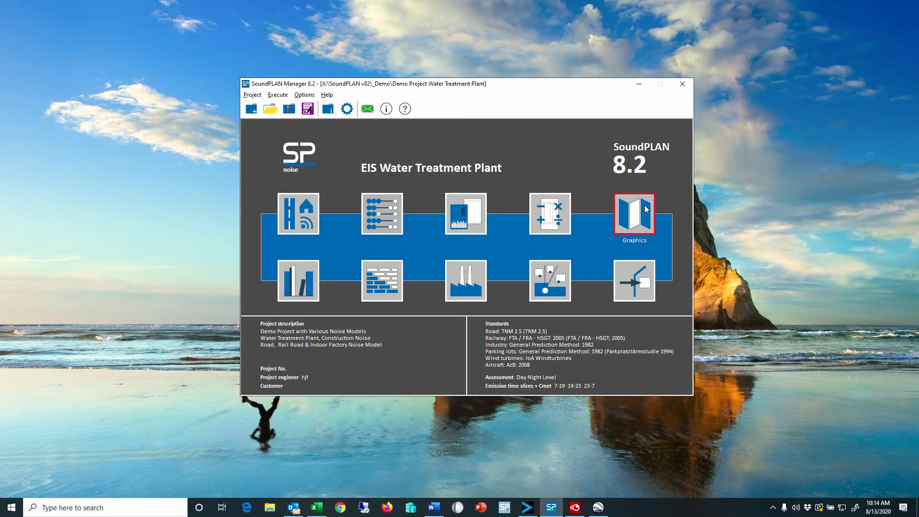
# Open "Map 02a Water Treatment Site" in SoundPLAN Graphics and bring up the file selection manager for its contour map.
pyautogui.click(646, 209)
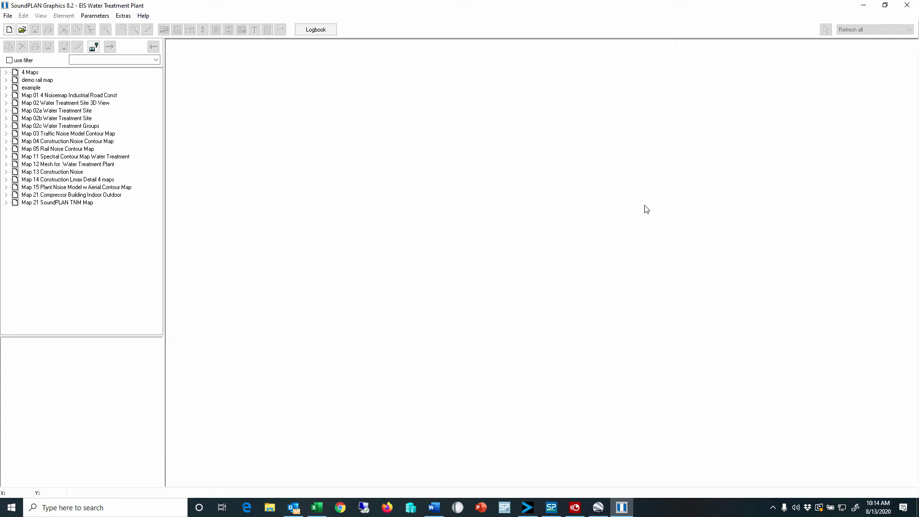
pyautogui.click(75, 112)
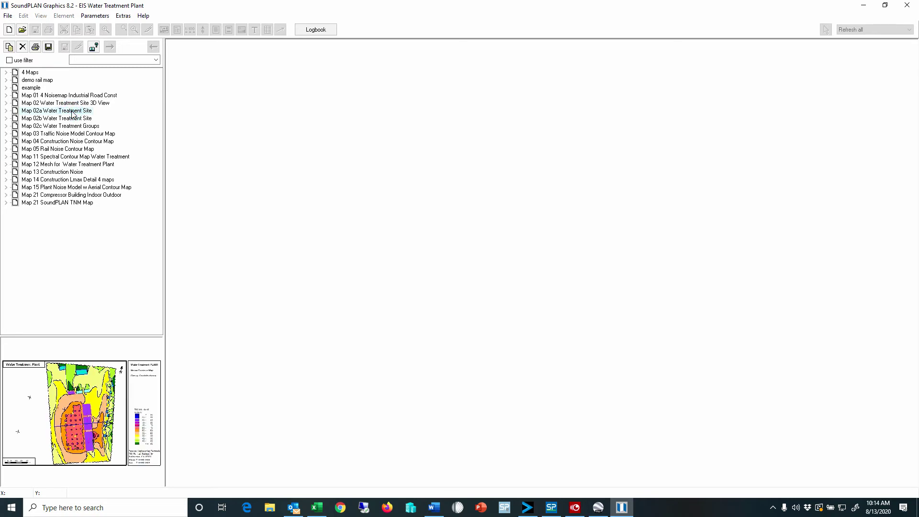
pyautogui.moveTo(460, 187); pyautogui.dragTo(460, 186)
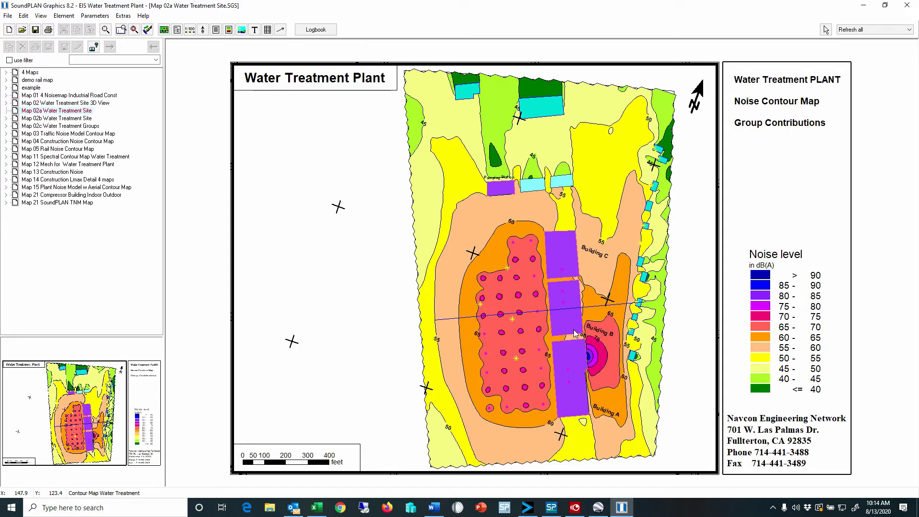
pyautogui.click(469, 229)
pyautogui.rightClick(468, 224)
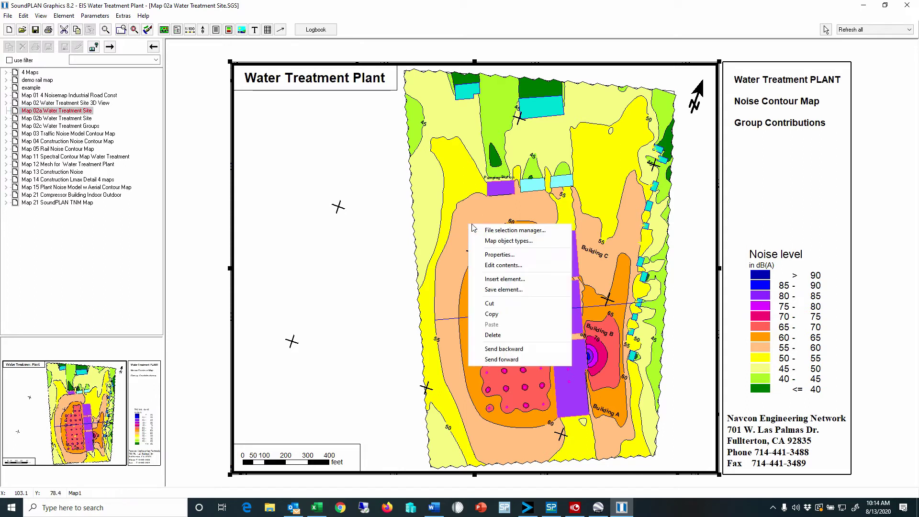
pyautogui.click(515, 231)
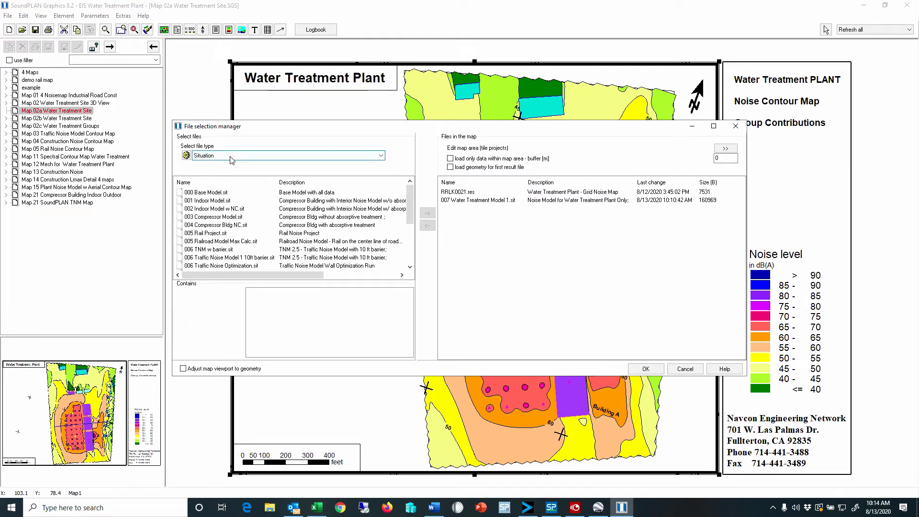
# Set the displayed value of the map's RRLK0021.res grid noise map to the Water Treatment Building A group.
pyautogui.click(463, 194)
pyautogui.click(465, 198)
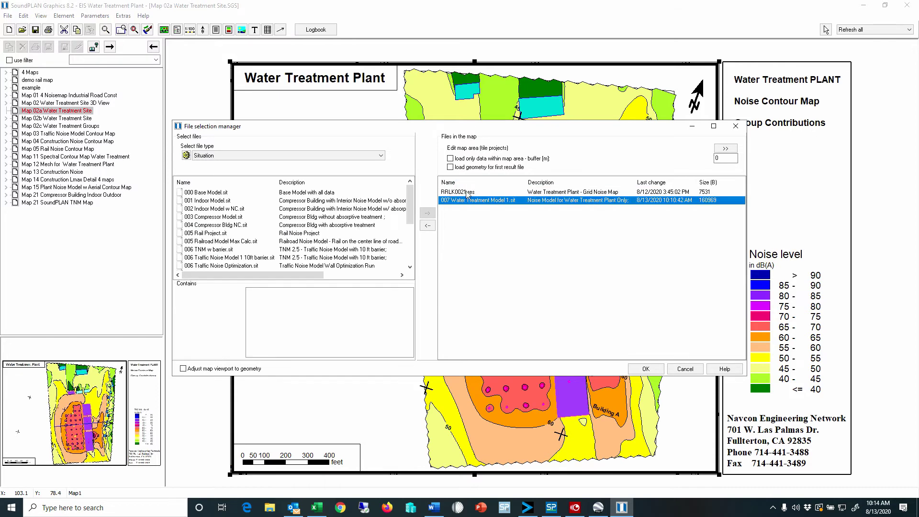
pyautogui.click(467, 194)
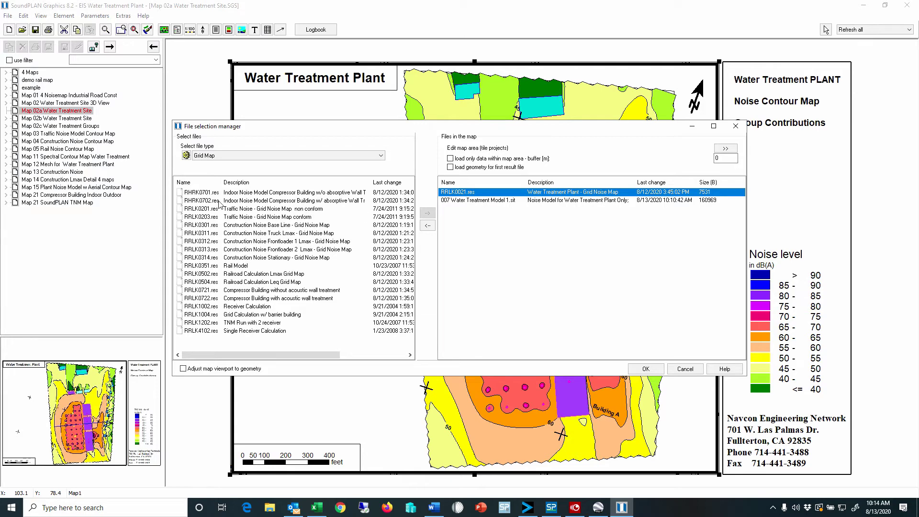
pyautogui.doubleClick(457, 192)
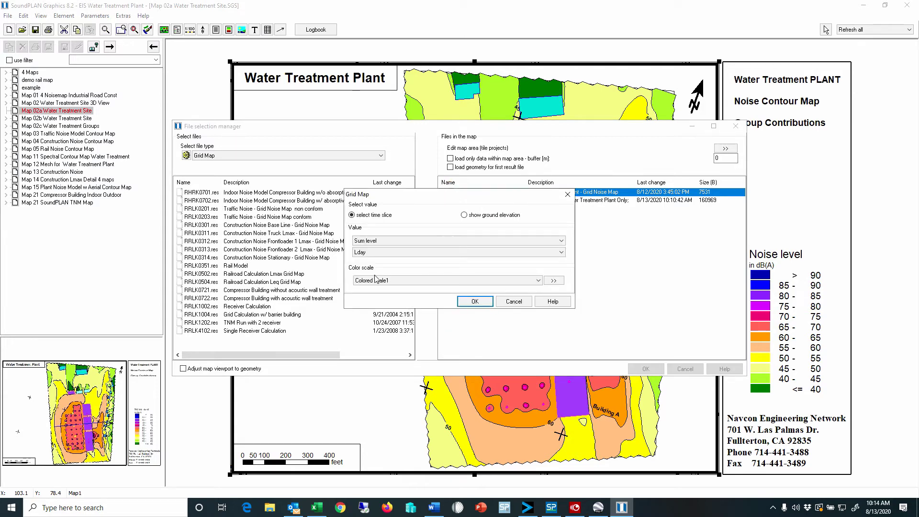
pyautogui.click(394, 241)
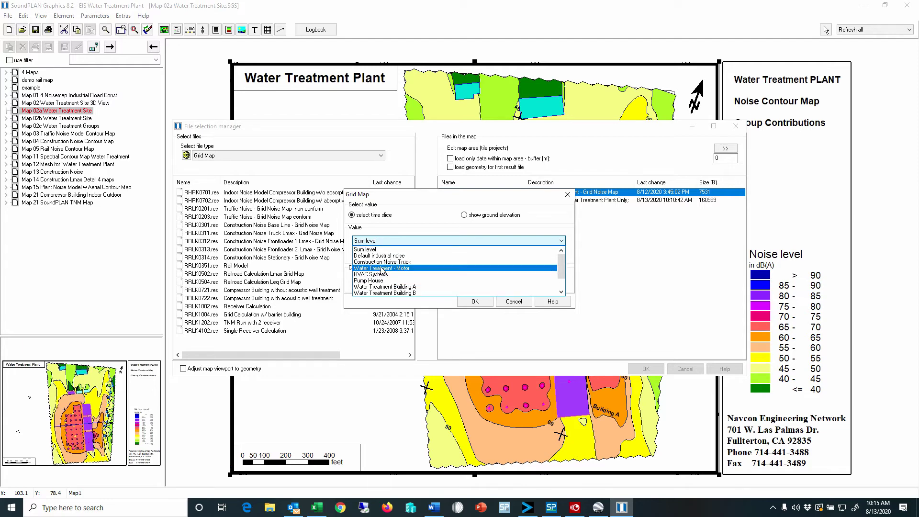
pyautogui.click(402, 287)
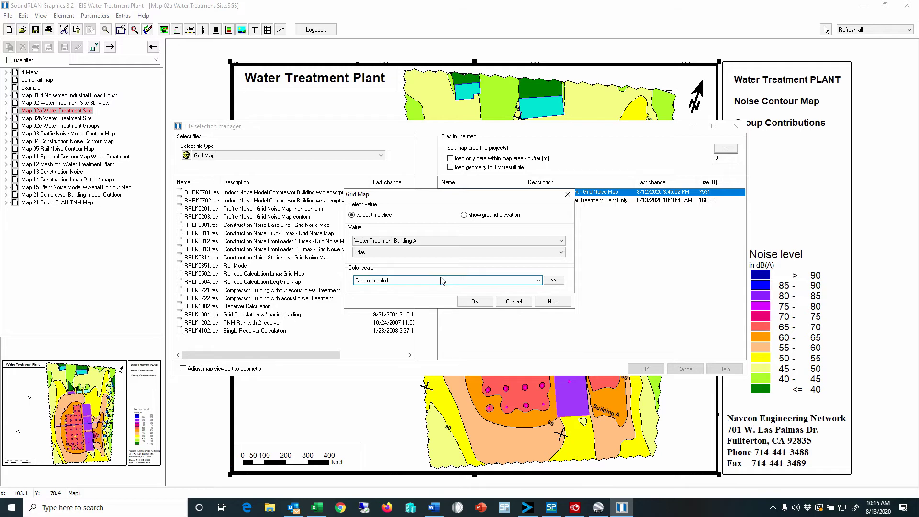
pyautogui.click(475, 301)
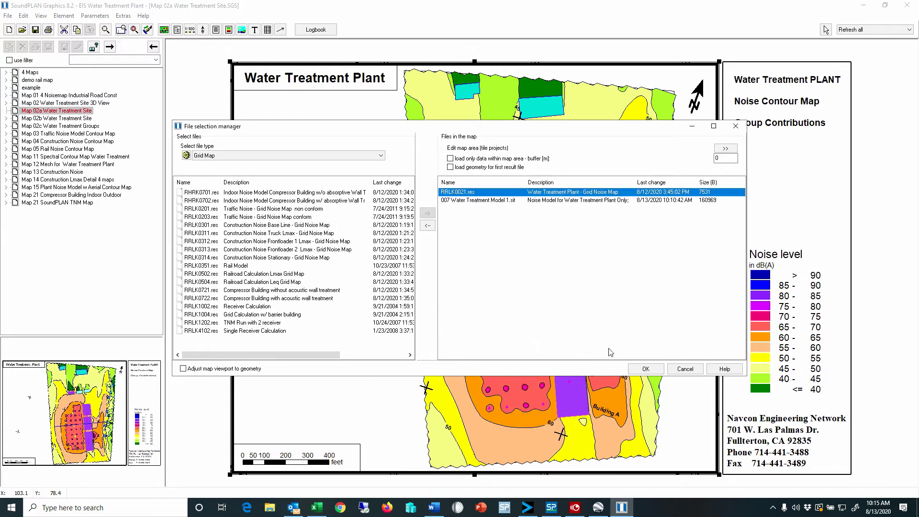
# Apply the Building A selection to the map, and switch the displayed value of RRLK0021.res to the HVAC Systems group.
pyautogui.click(647, 369)
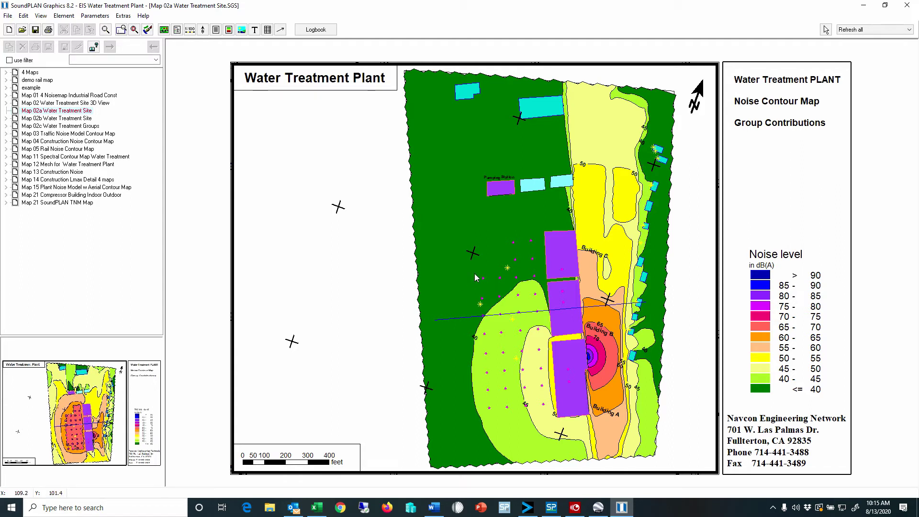
pyautogui.rightClick(347, 182)
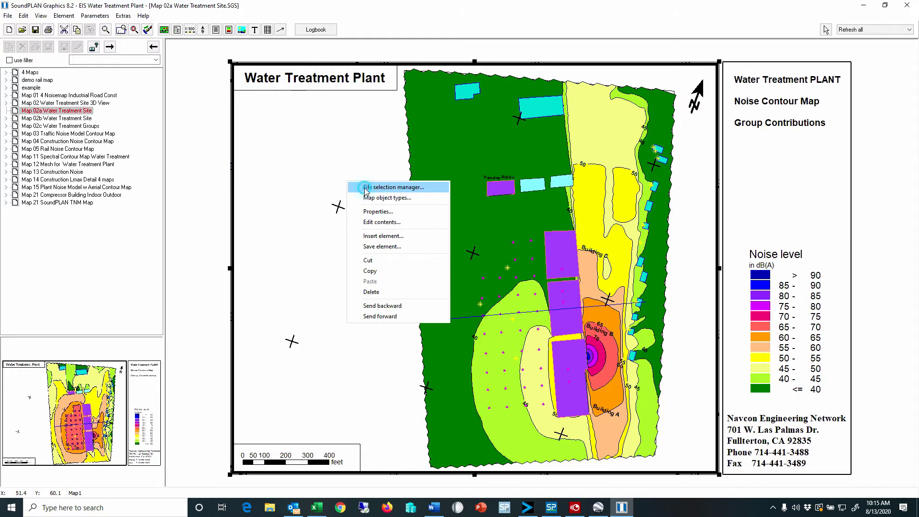
pyautogui.click(360, 188)
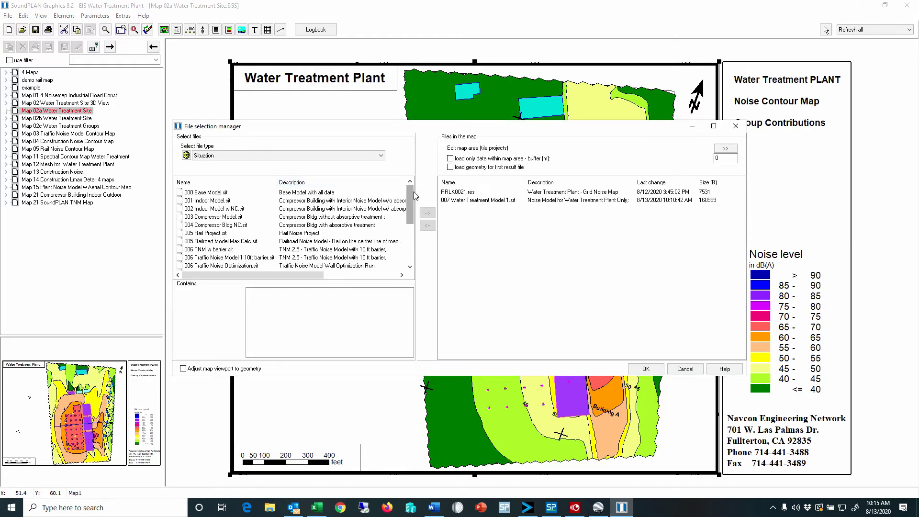
pyautogui.doubleClick(458, 193)
pyautogui.click(410, 243)
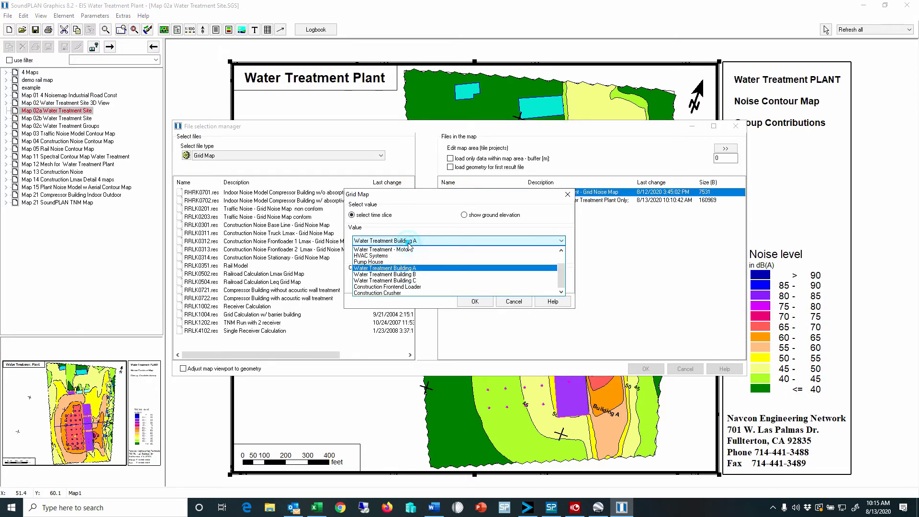
pyautogui.click(398, 256)
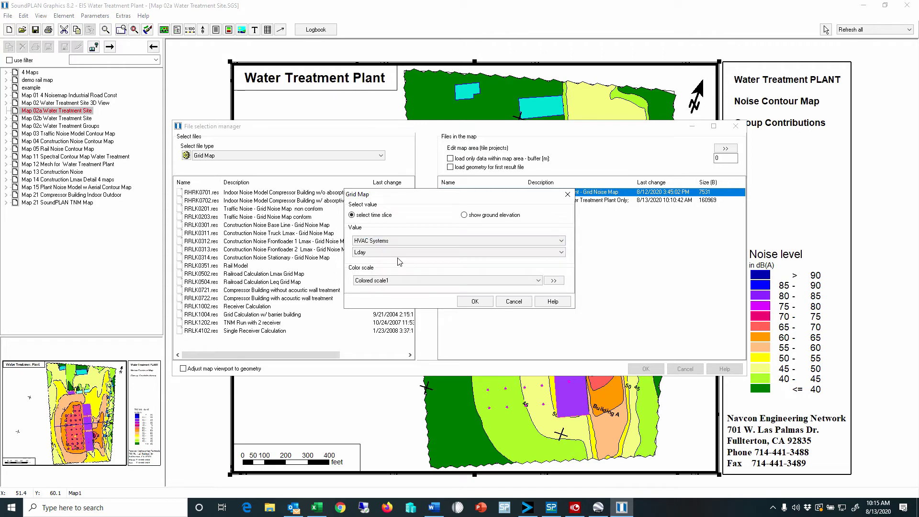
pyautogui.click(475, 302)
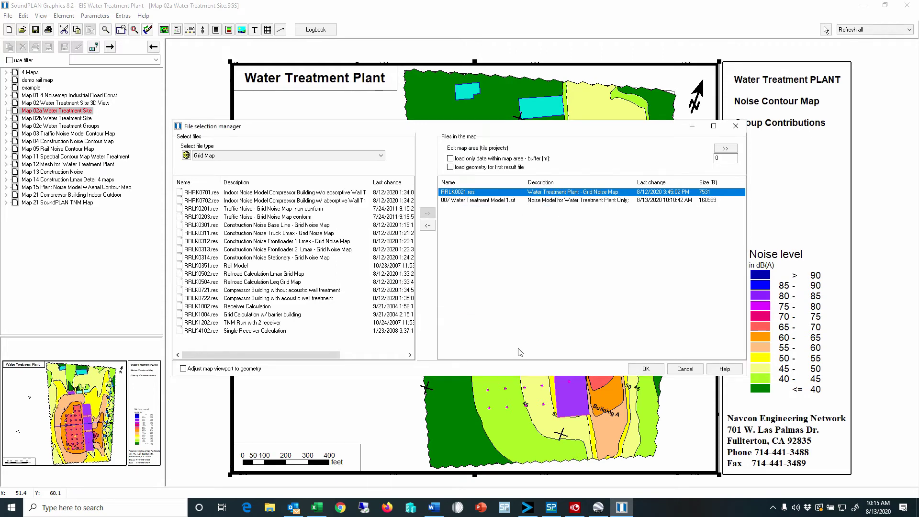
pyautogui.click(647, 370)
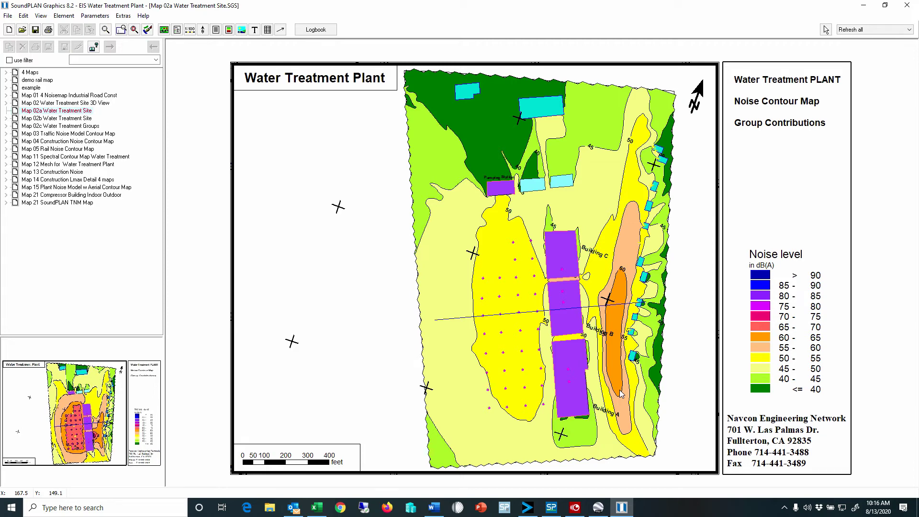
# Open "Map 02b Water Treatment Site" without saving the current sheet.
pyautogui.click(44, 119)
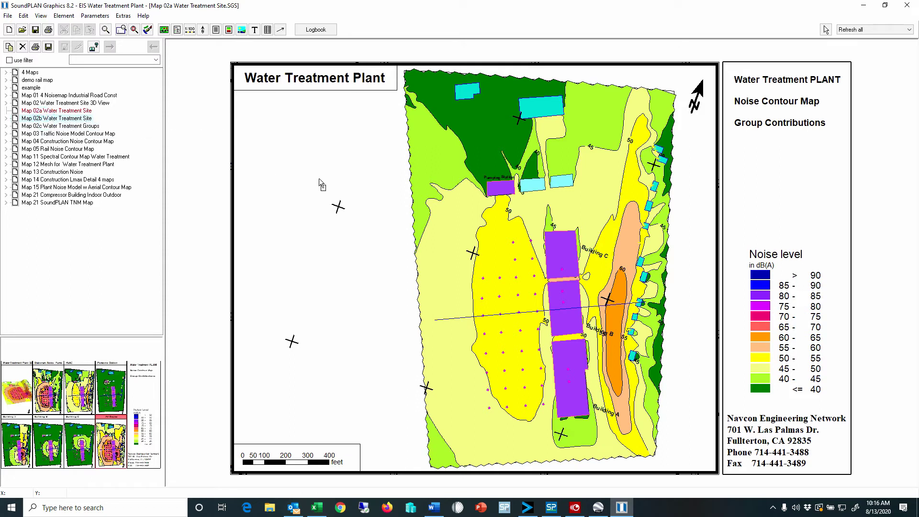
pyautogui.press('Return')
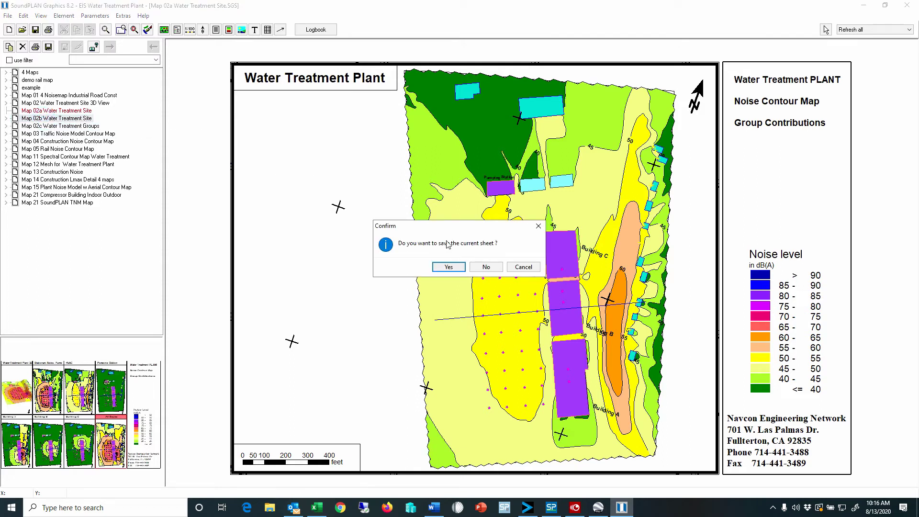
pyautogui.click(480, 268)
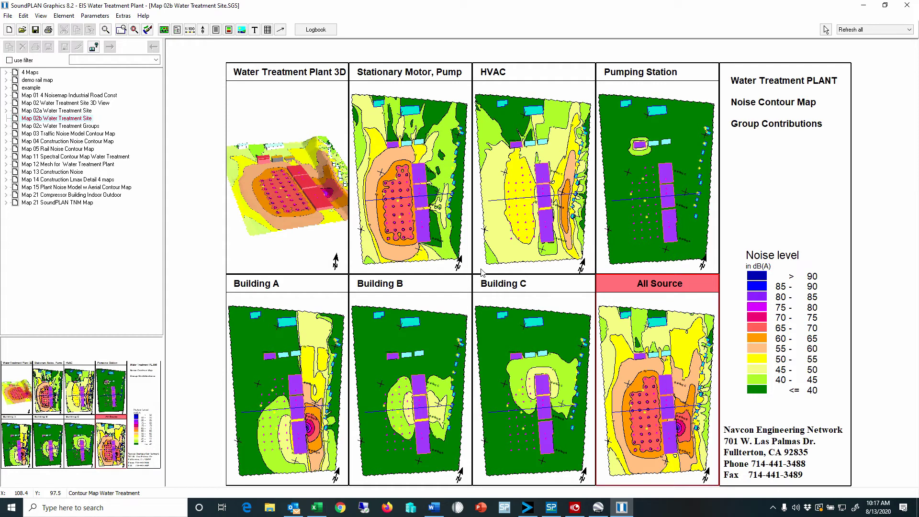
# Compare the noise contour maps of all sources, the 3D view, stationary motors and pumps, HVAC, and Buildings A, B and C.
pyautogui.click(677, 365)
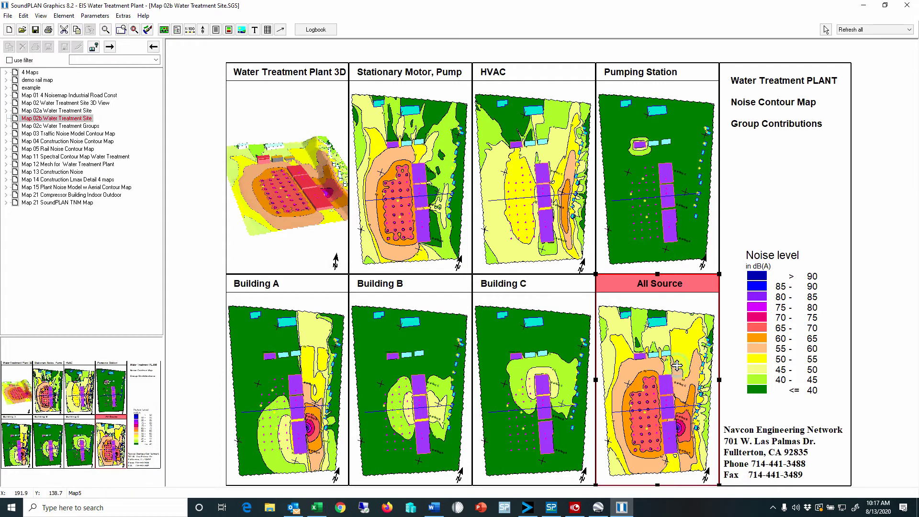
pyautogui.click(277, 136)
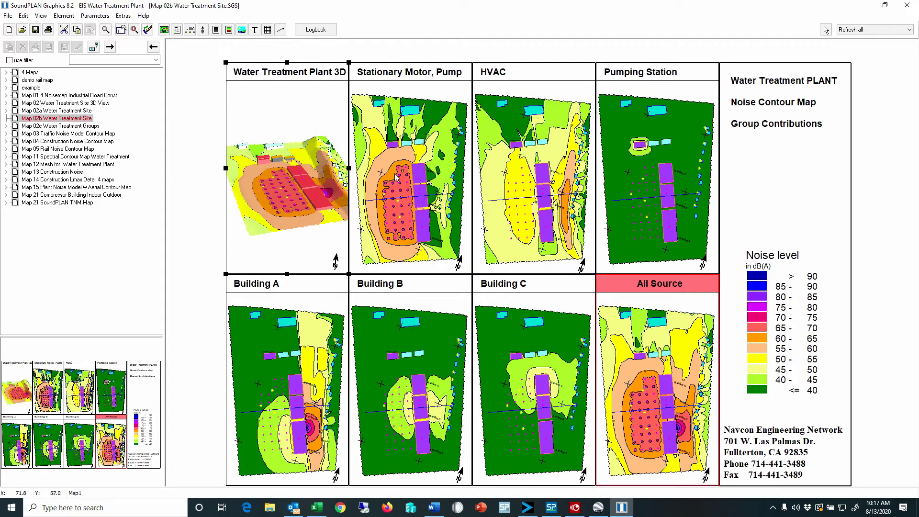
pyautogui.click(419, 168)
pyautogui.click(543, 185)
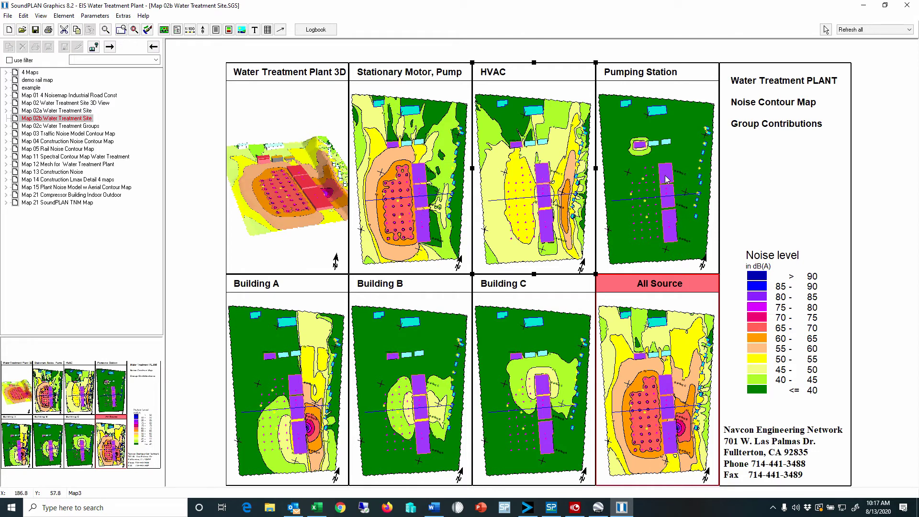
pyautogui.click(261, 359)
pyautogui.click(398, 372)
pyautogui.click(517, 361)
# Open "Map 02c Water Treatment Groups" and bring up the file selection manager for its contour map.
pyautogui.click(68, 128)
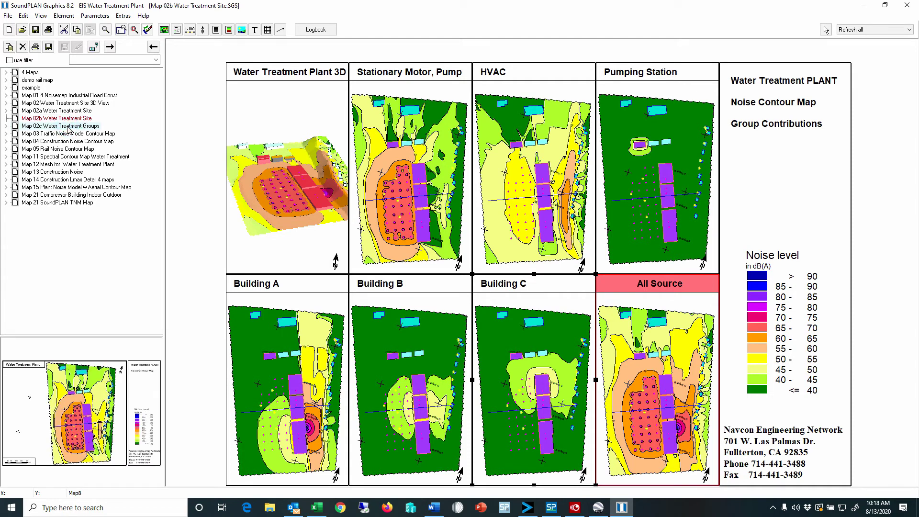
pyautogui.doubleClick(419, 256)
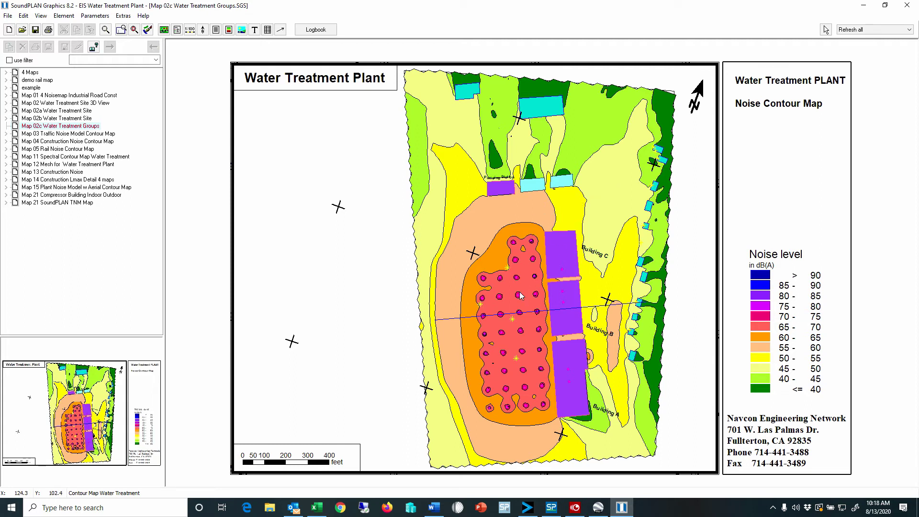
pyautogui.rightClick(516, 218)
pyautogui.click(548, 226)
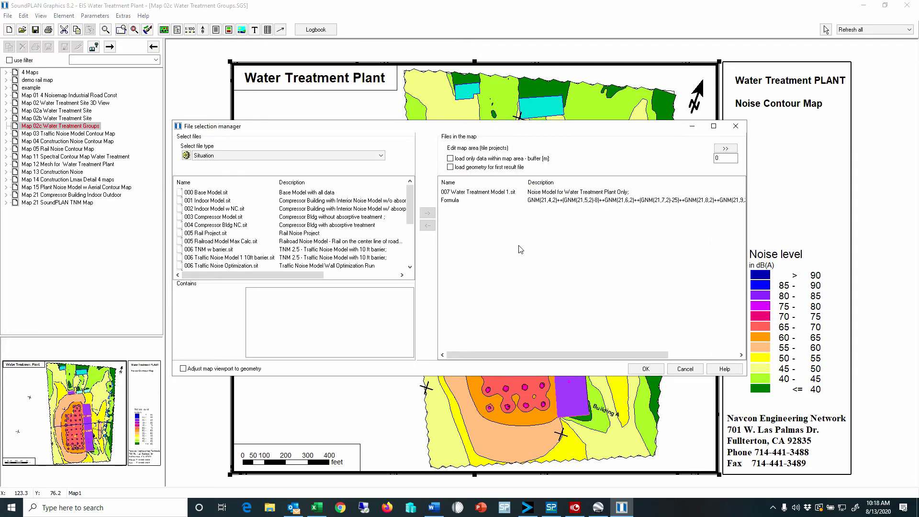
# Choose the Grid operations file type, open the map's Formula entry for editing, and widen the file operation window to show the whole formula.
pyautogui.click(230, 155)
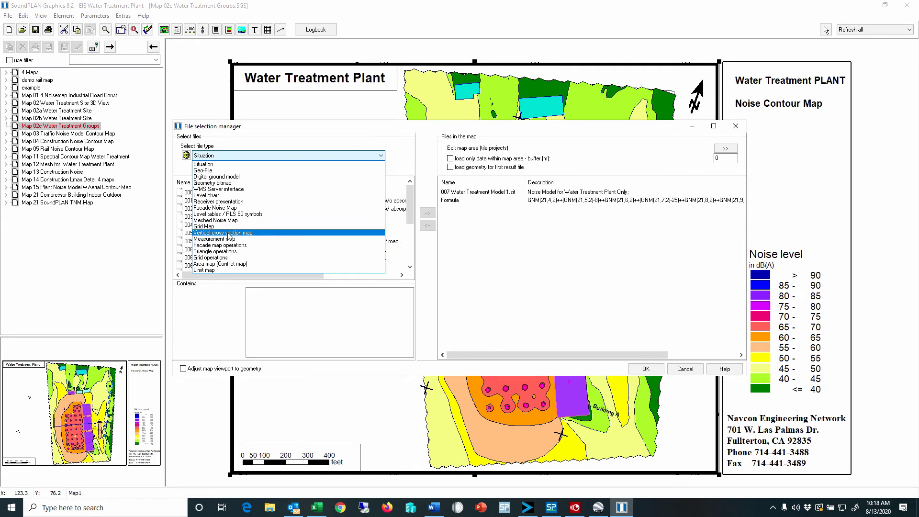
pyautogui.click(233, 258)
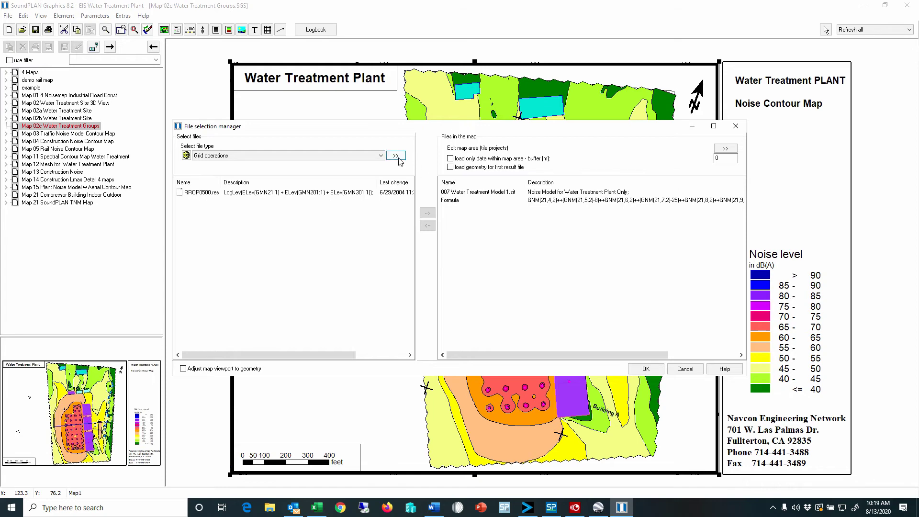
pyautogui.click(448, 201)
pyautogui.press('Delete')
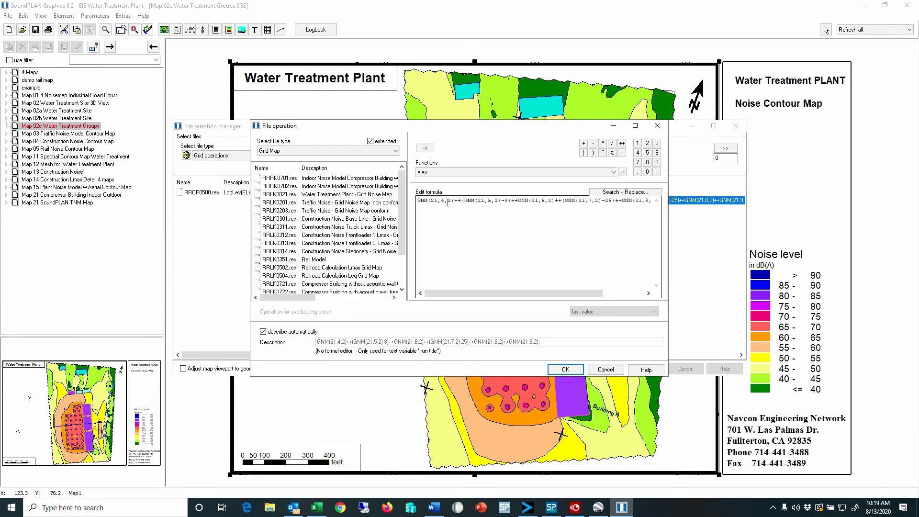
pyautogui.click(370, 142)
pyautogui.click(370, 141)
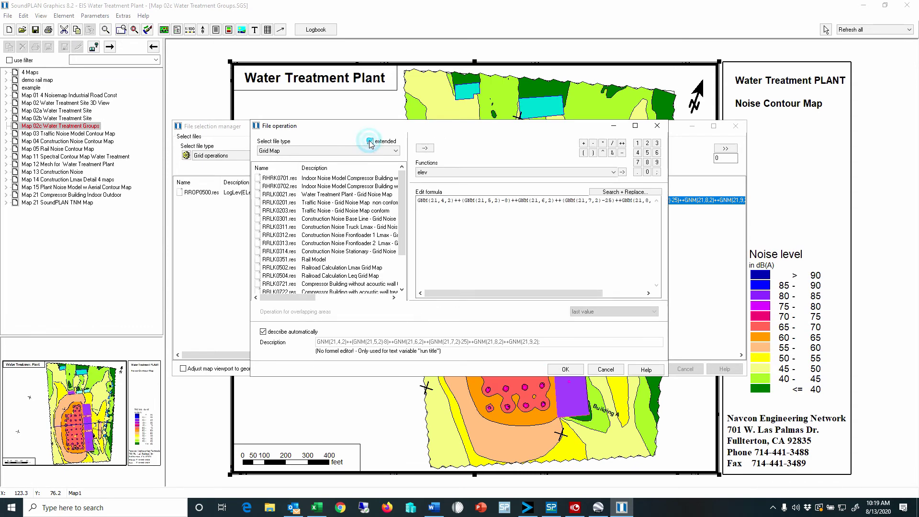
pyautogui.moveTo(418, 200); pyautogui.dragTo(668, 213)
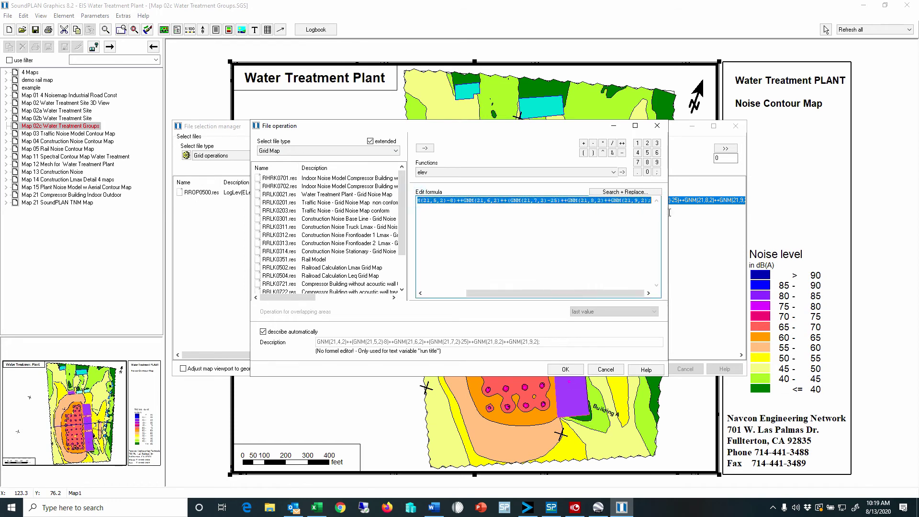
pyautogui.click(669, 269)
pyautogui.moveTo(669, 269); pyautogui.dragTo(831, 270)
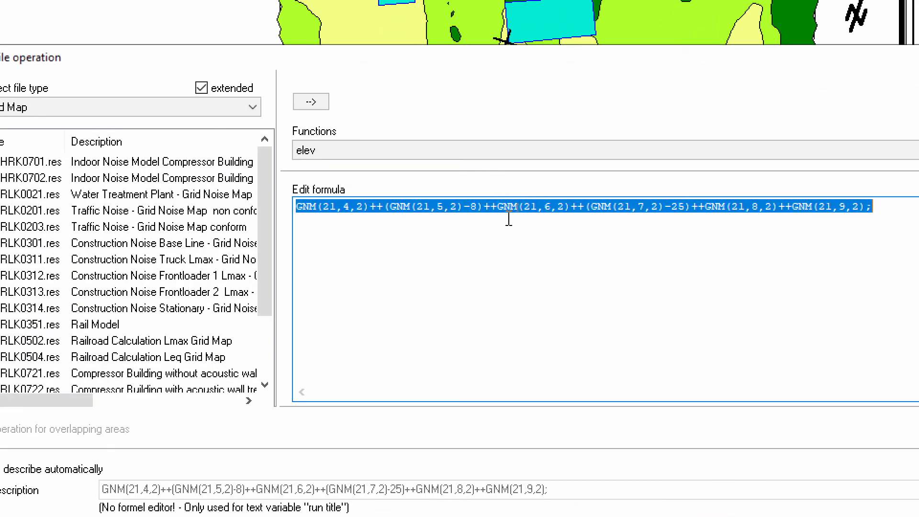
# Set the reduction subtracted from GNM(21,5,2) in the formula to 0.
pyautogui.click(472, 210)
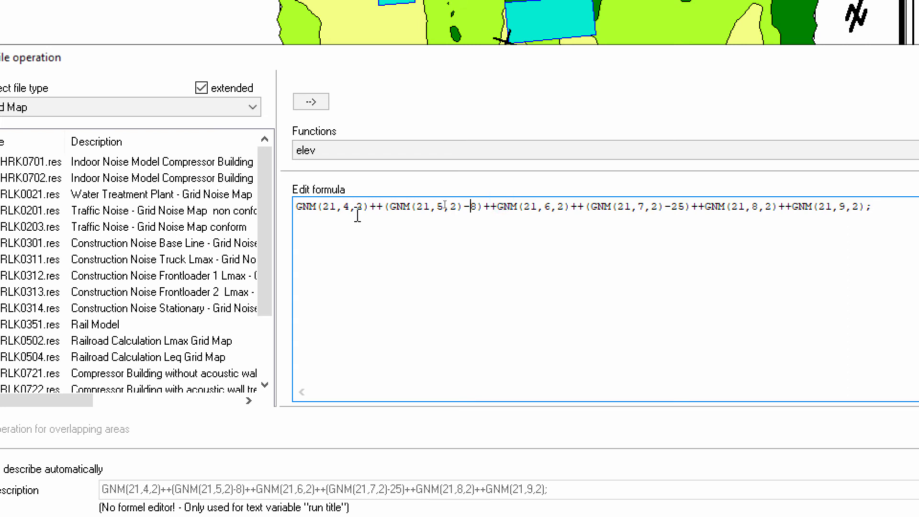
pyautogui.moveTo(391, 205); pyautogui.dragTo(481, 210)
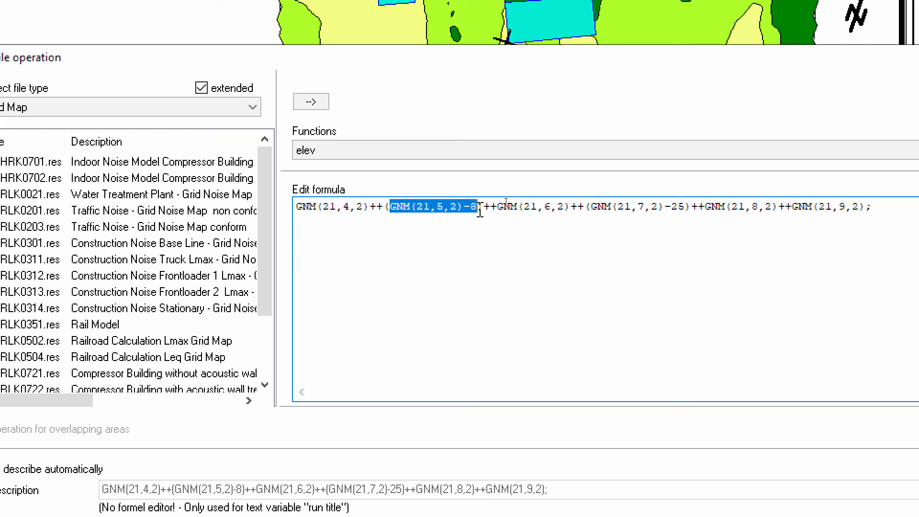
pyautogui.click(503, 201)
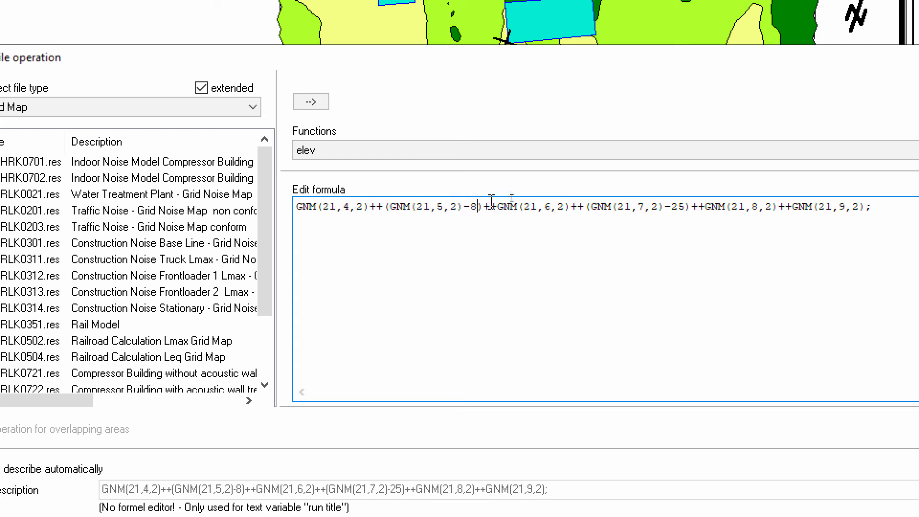
pyautogui.press('BackSpace')
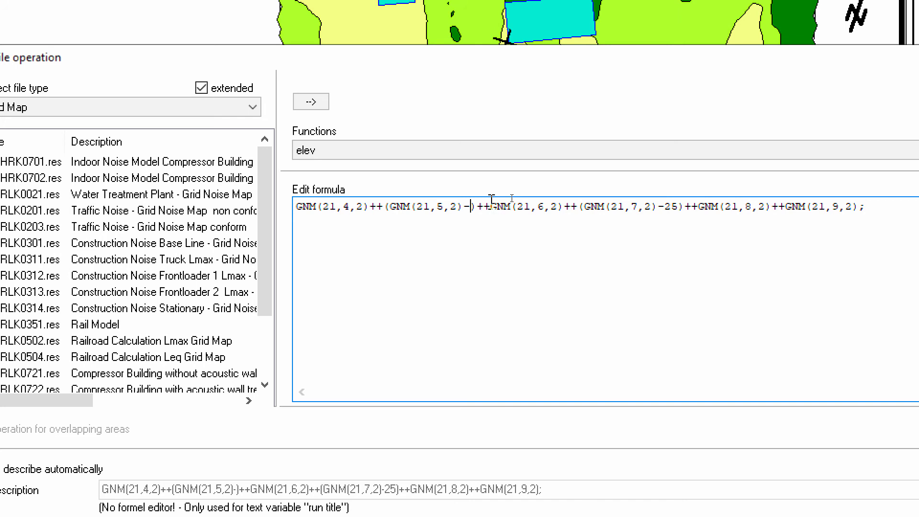
pyautogui.write('0')
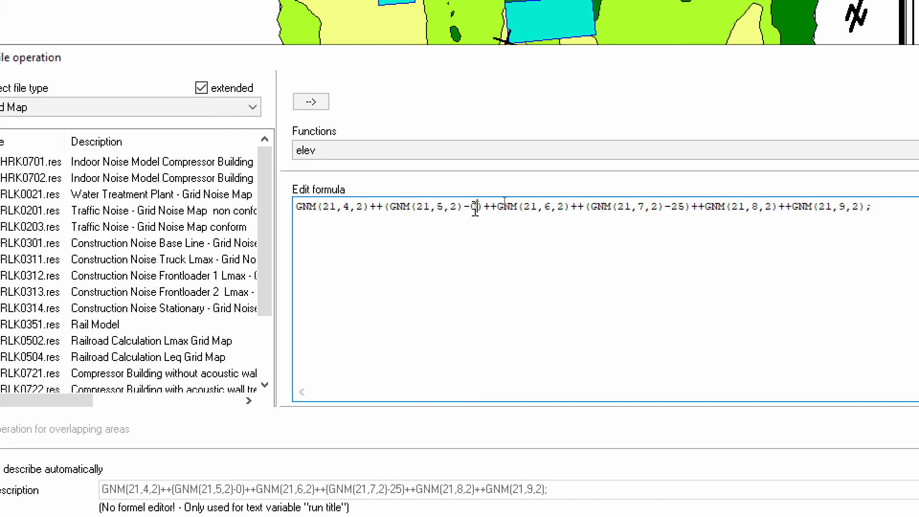
# Set the reduction subtracted from GNM(21,7,2) in the formula to 0 and apply the formula to the map with Colored scale1.
pyautogui.click(595, 206)
pyautogui.moveTo(594, 206); pyautogui.dragTo(606, 205)
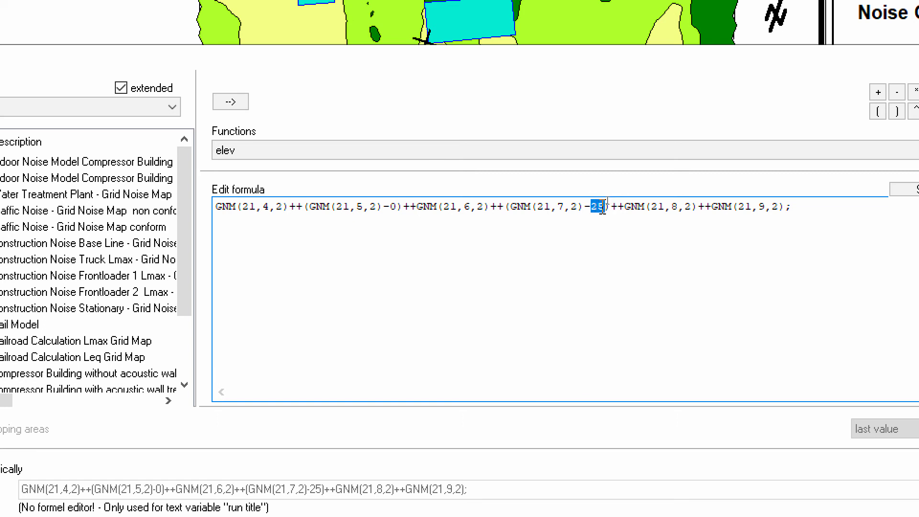
pyautogui.write('0')
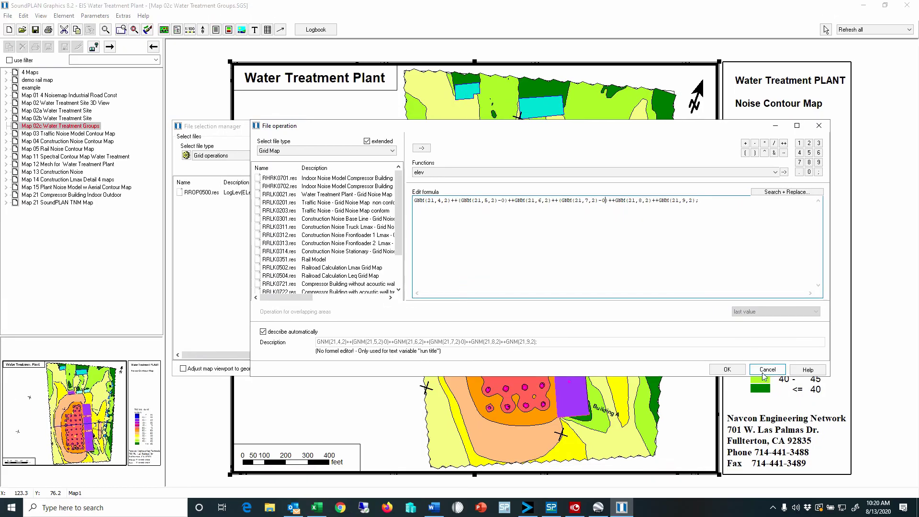
pyautogui.click(718, 369)
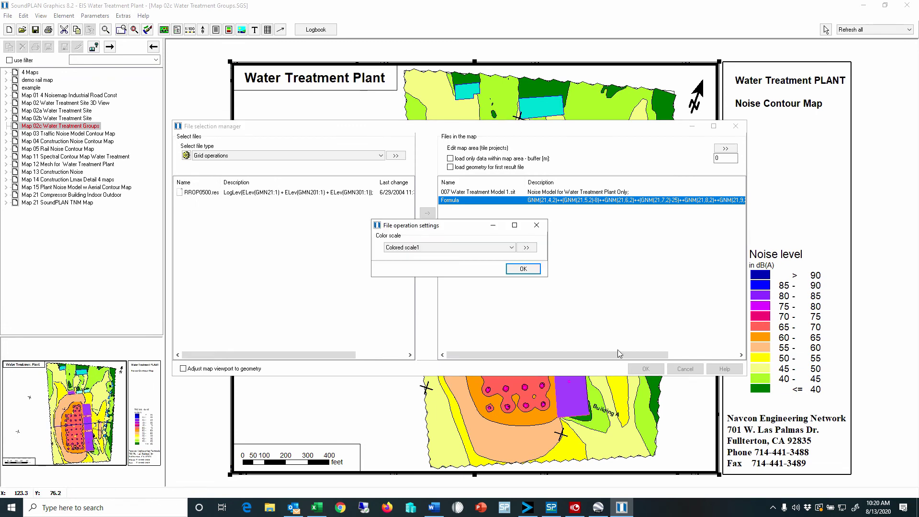
pyautogui.click(523, 269)
pyautogui.click(646, 368)
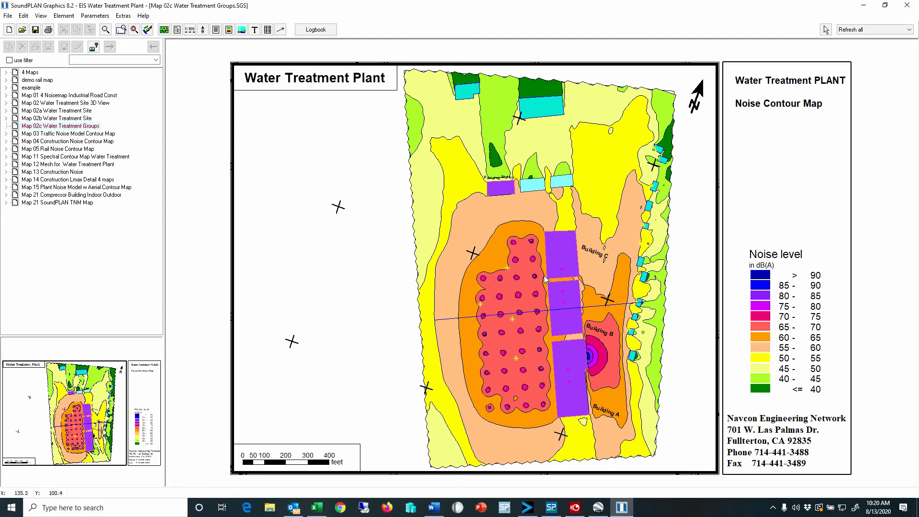
# Set the reduction subtracted from GNM(21,5,2) in the contour map's Formula entry to 10 and apply it with Colored scale1.
pyautogui.rightClick(498, 228)
pyautogui.click(506, 236)
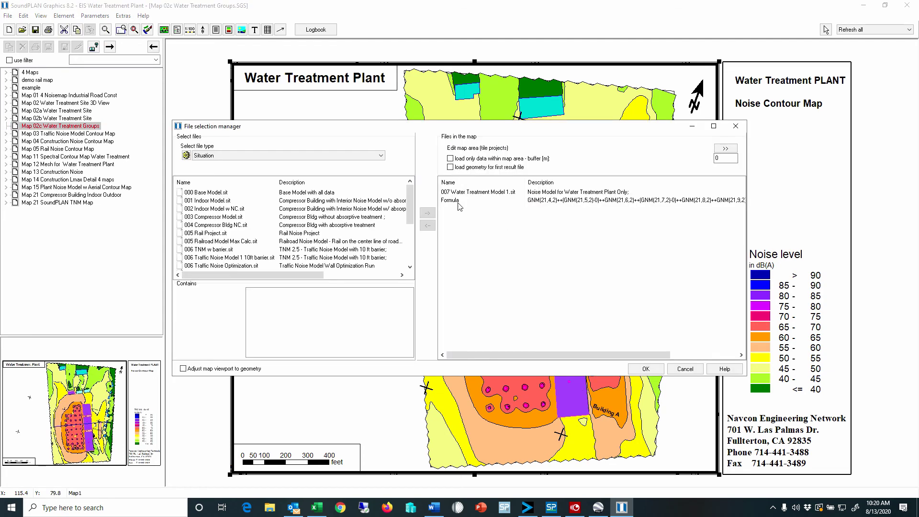
pyautogui.click(458, 204)
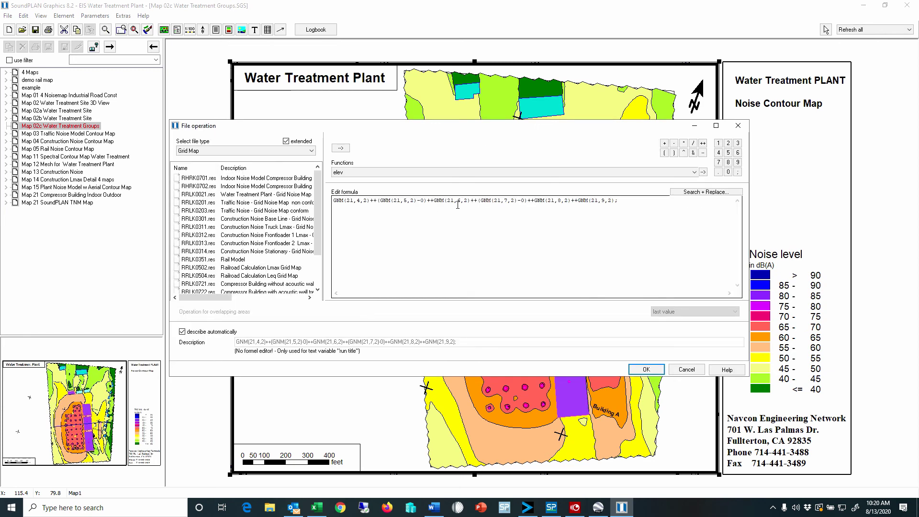
pyautogui.click(423, 201)
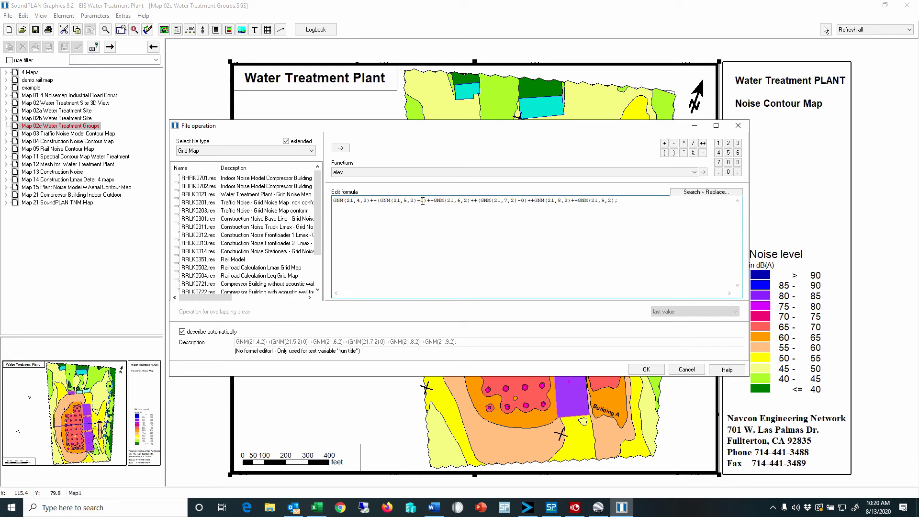
pyautogui.write('12')
pyautogui.press('BackSpace')
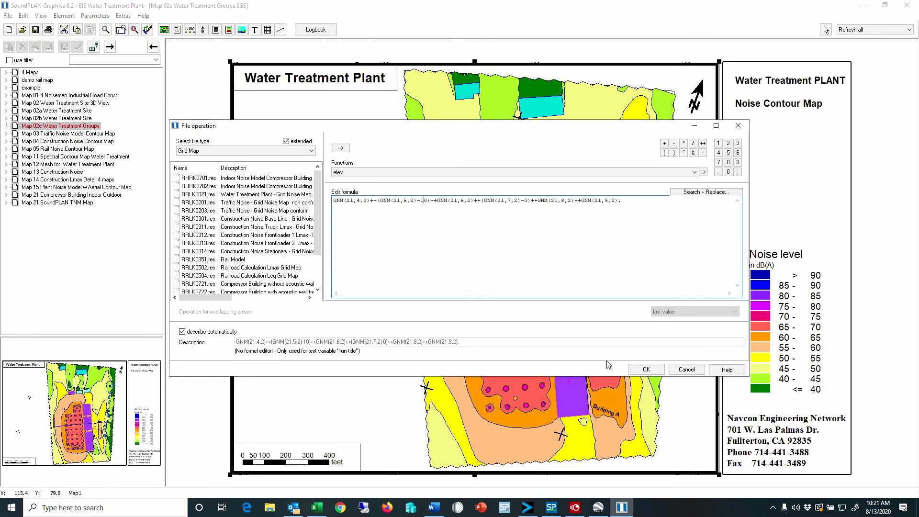
pyautogui.click(646, 369)
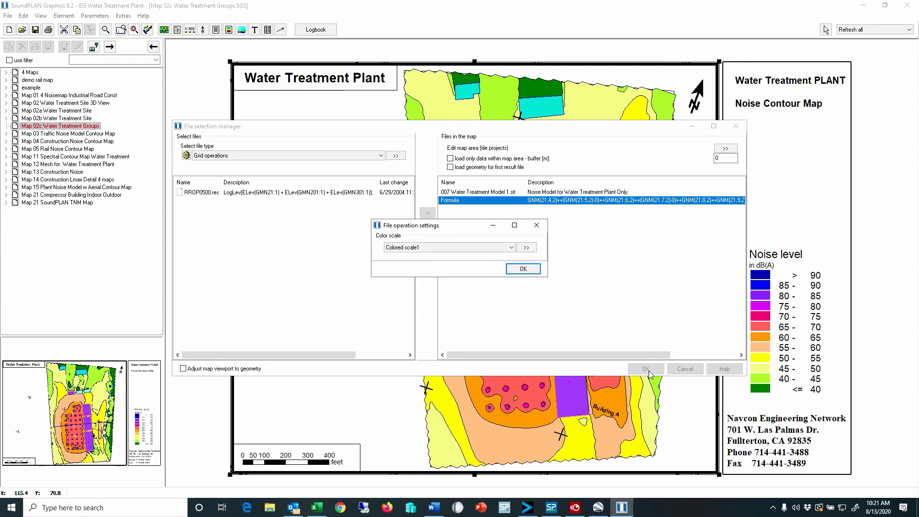
pyautogui.click(524, 268)
pyautogui.click(657, 370)
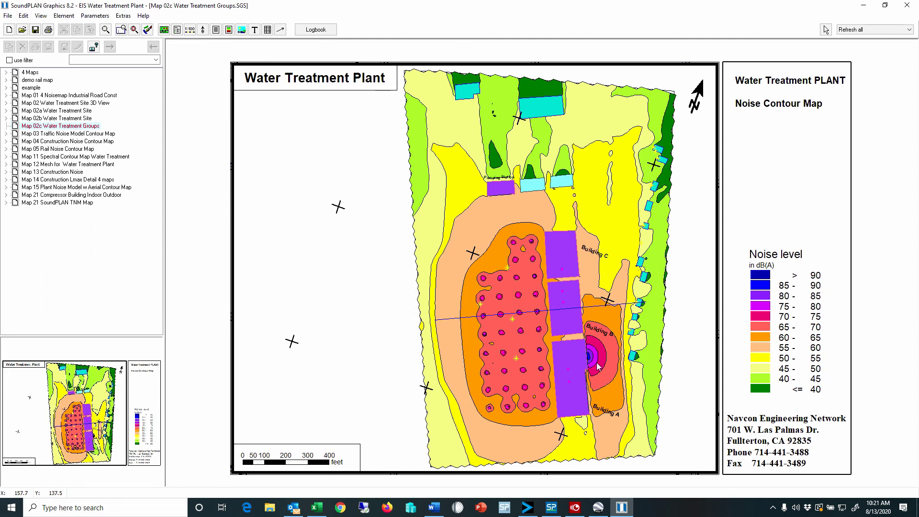
# Set the reduction subtracted from GNM(21,7,2) in the map's formula to 25 and apply it with Colored scale1.
pyautogui.rightClick(508, 248)
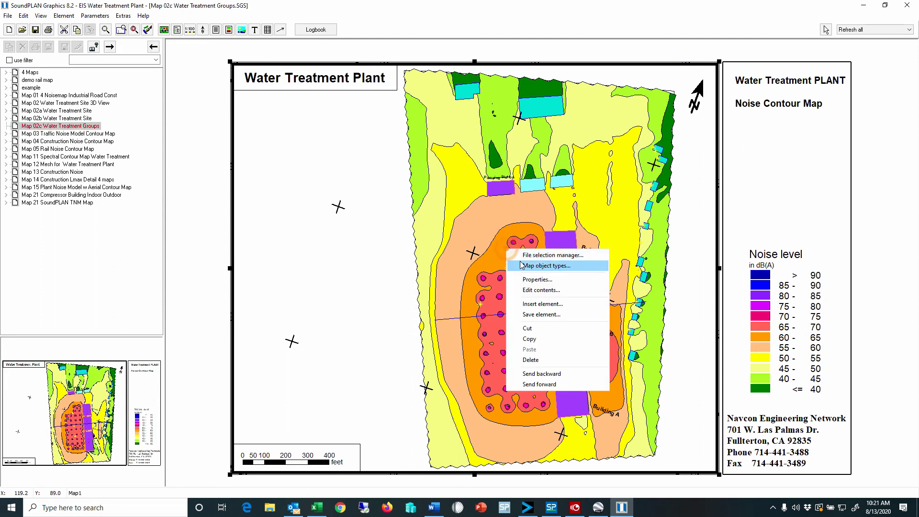
pyautogui.click(523, 258)
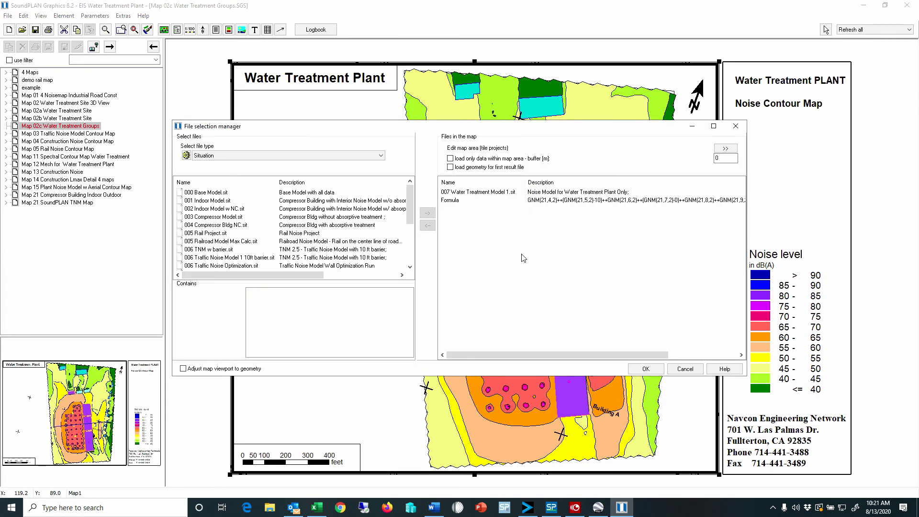
pyautogui.doubleClick(479, 215)
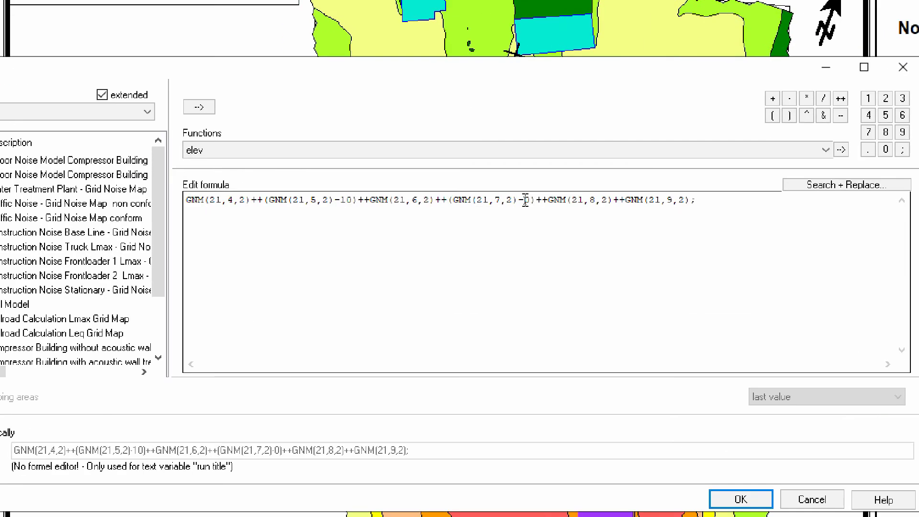
pyautogui.doubleClick(525, 200)
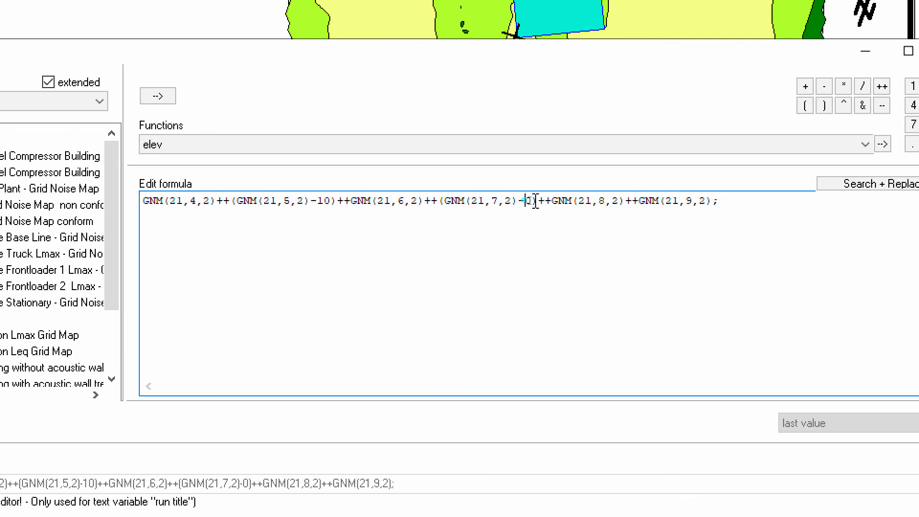
pyautogui.write('25')
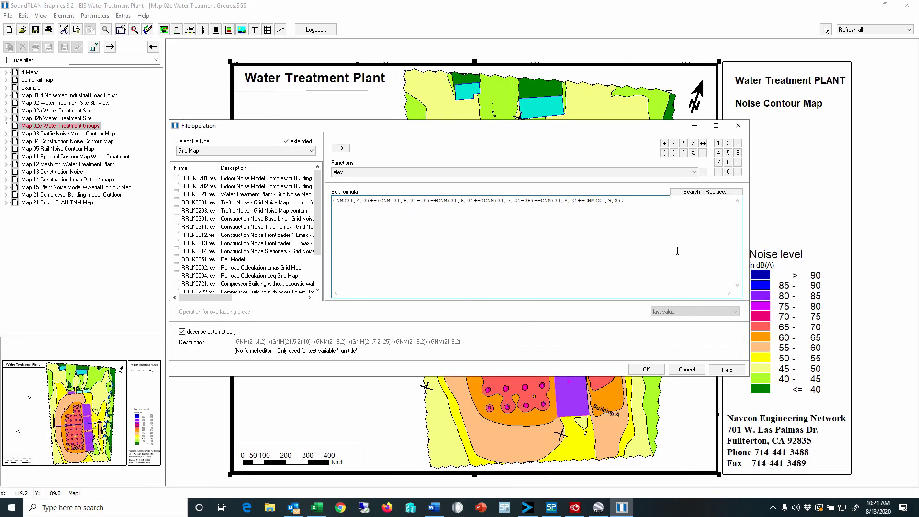
pyautogui.click(650, 369)
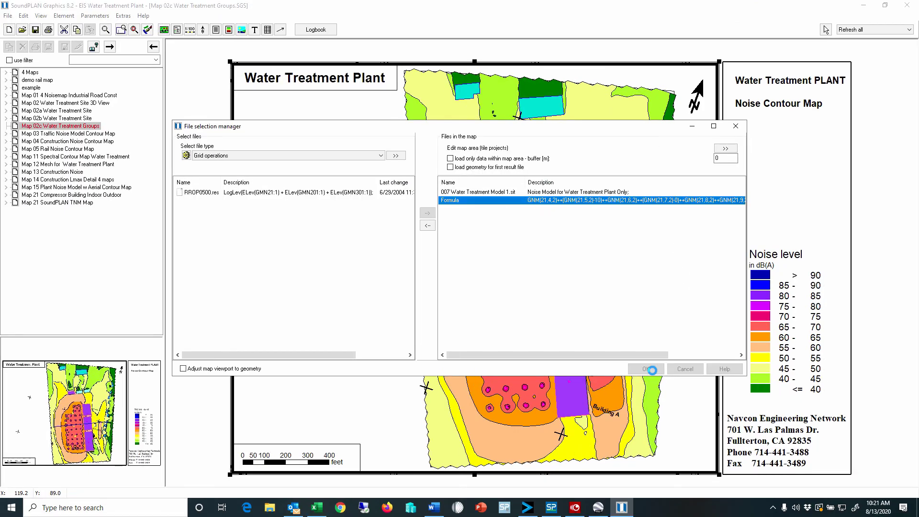
pyautogui.click(523, 269)
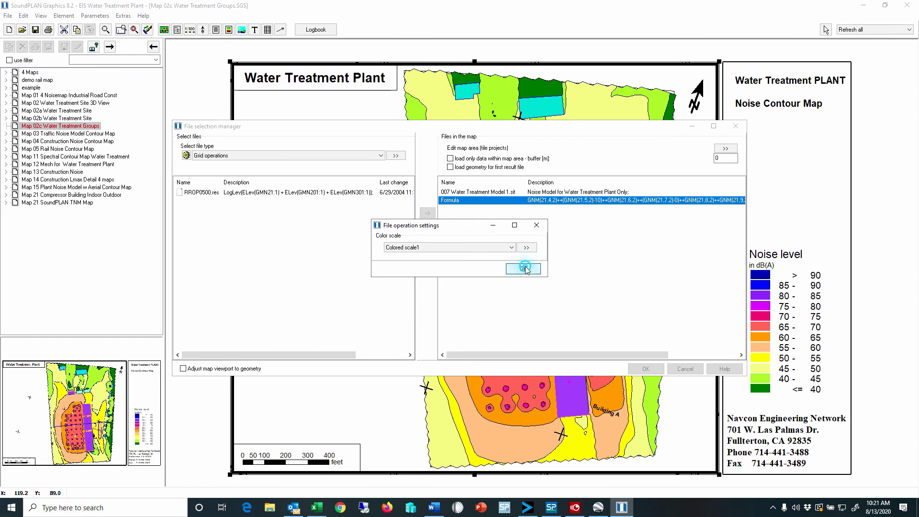
pyautogui.click(646, 369)
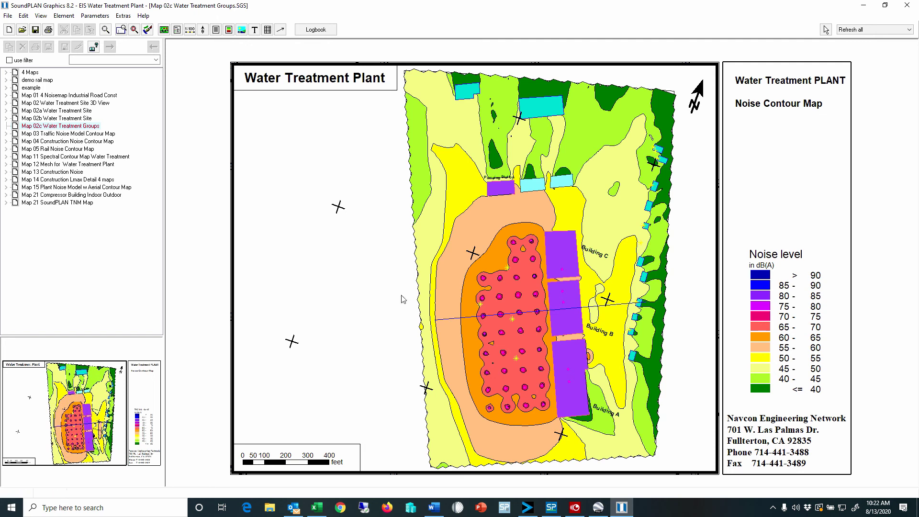
# Open the sheet "Map 02b Water Treatment Site" in the workspace in place of the groups map.
pyautogui.click(67, 118)
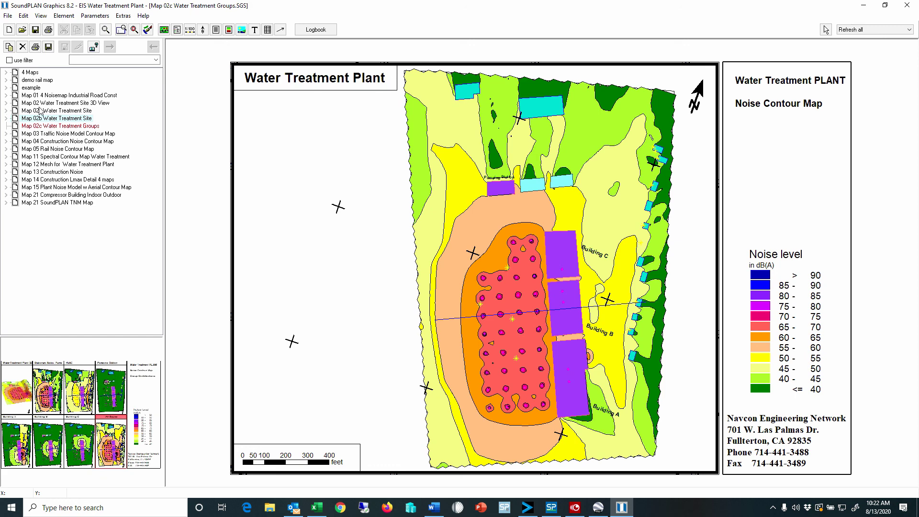
pyautogui.moveTo(66, 119); pyautogui.dragTo(454, 249)
pyautogui.click(449, 267)
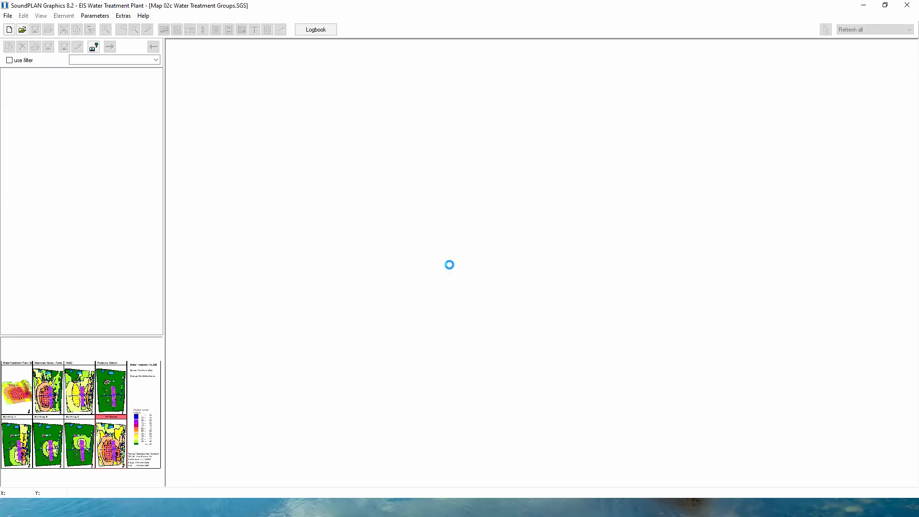